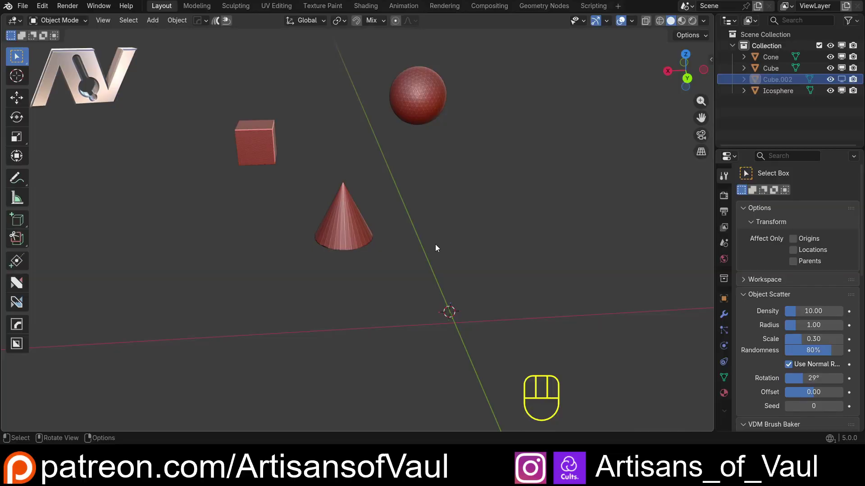
Frame the cube, cut a box notch into its corner, then undo the notch.
click(249, 157)
key(KP_Decimal)
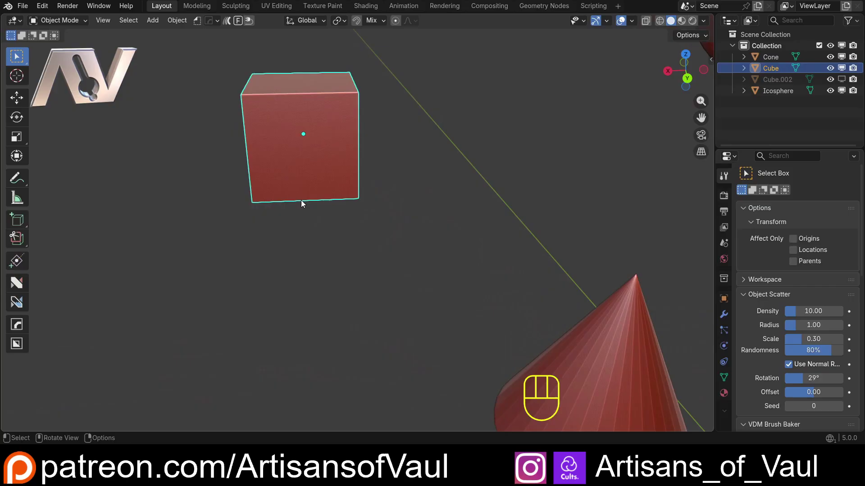
shift+middle_drag(301, 200, 350, 201)
key(alt+w)
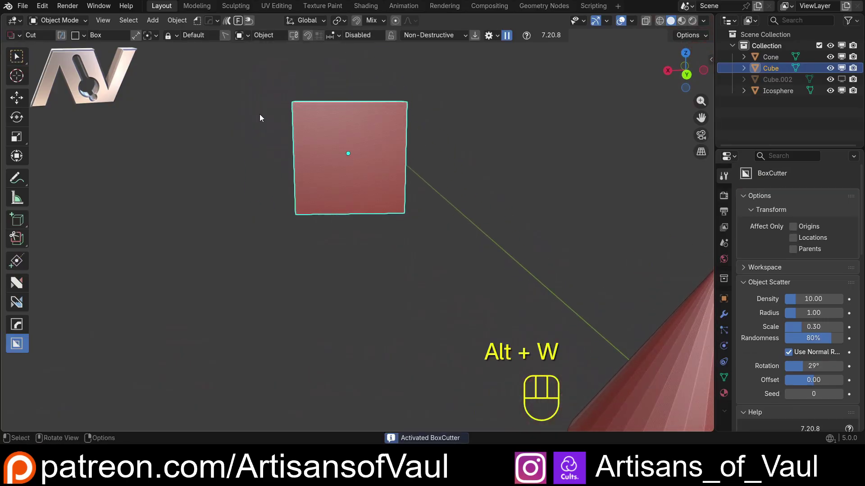
drag(318, 132, 277, 95)
click(245, 75)
mouse_move(245, 75)
middle_down()
mouse_move(322, 172)
mouse_move(314, 166)
mouse_move(344, 188)
mouse_move(386, 195)
mouse_move(294, 203)
mouse_move(312, 208)
middle_up()
key(ctrl+z)
Return to box selection and orbit out to see all three objects.
key(w)
scroll(333, 181, down, 3)
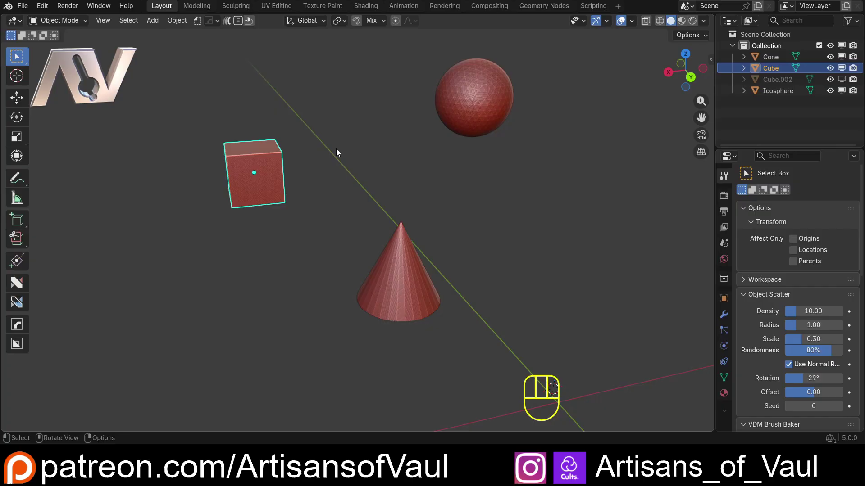
mouse_move(348, 180)
middle_down()
mouse_move(360, 174)
mouse_move(345, 181)
middle_up()
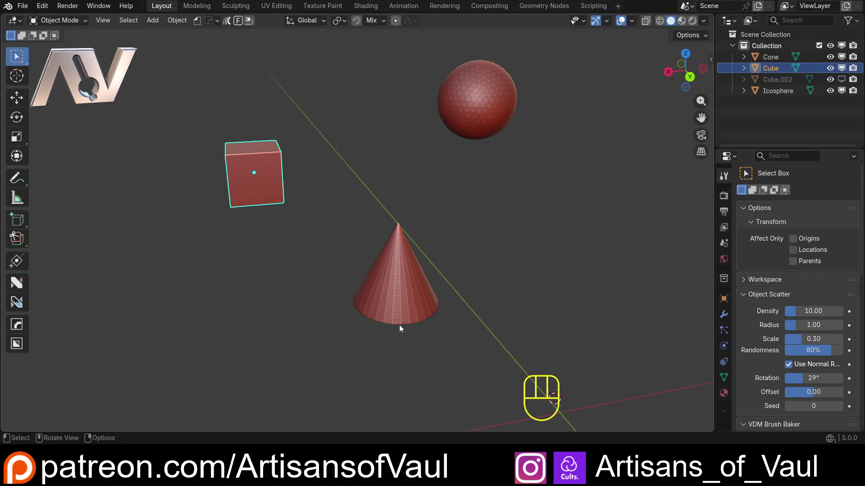
middle_drag(429, 255, 410, 242)
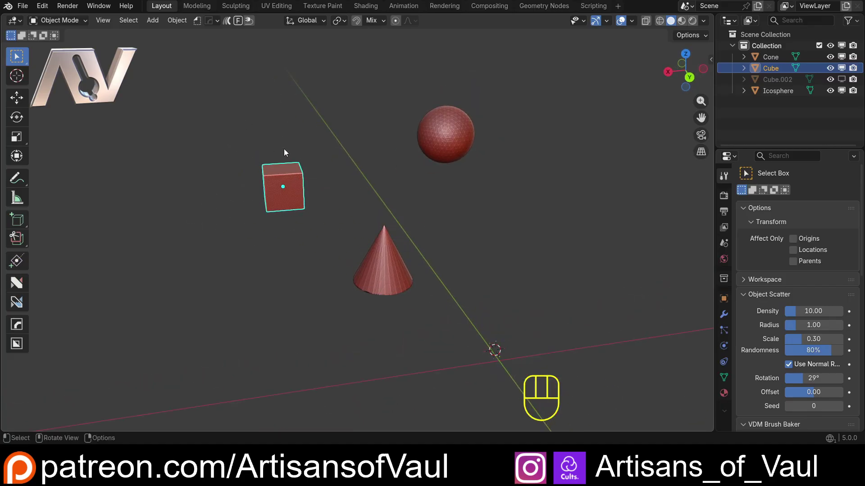
Select the cone and sphere, then the cube last so it is active.
click(383, 274)
shift+click(436, 154)
shift+click(296, 196)
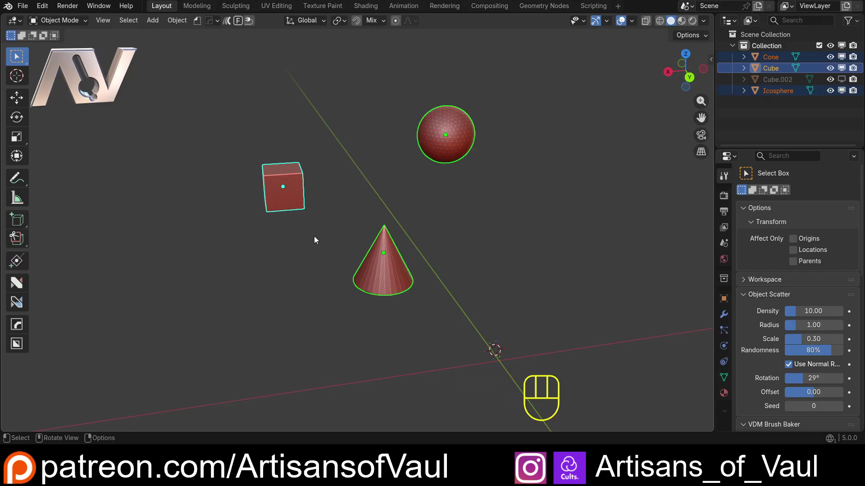
middle_drag(314, 240, 291, 233)
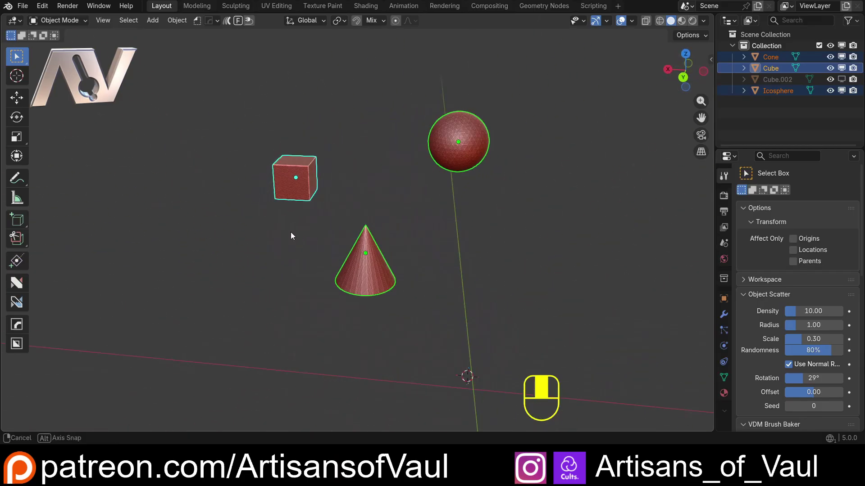
Start Hard Ops Reset Axis, trial snapping to the 3D cursor with C, then undo.
key(q)
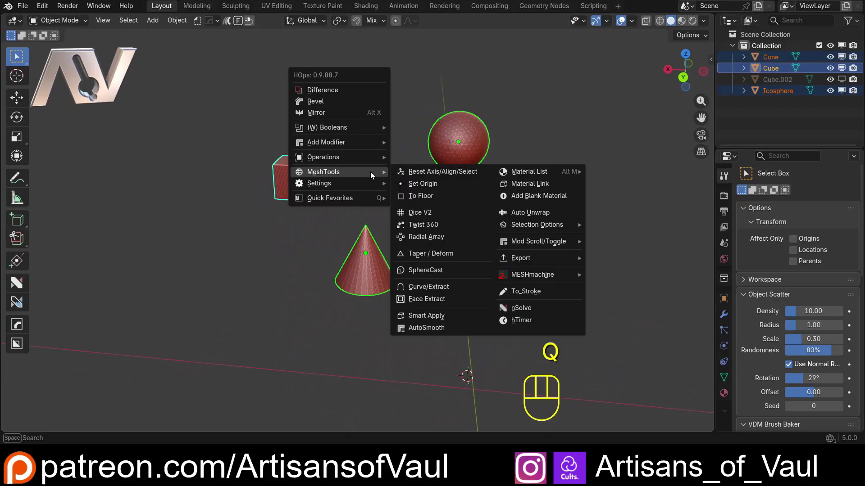
click(441, 174)
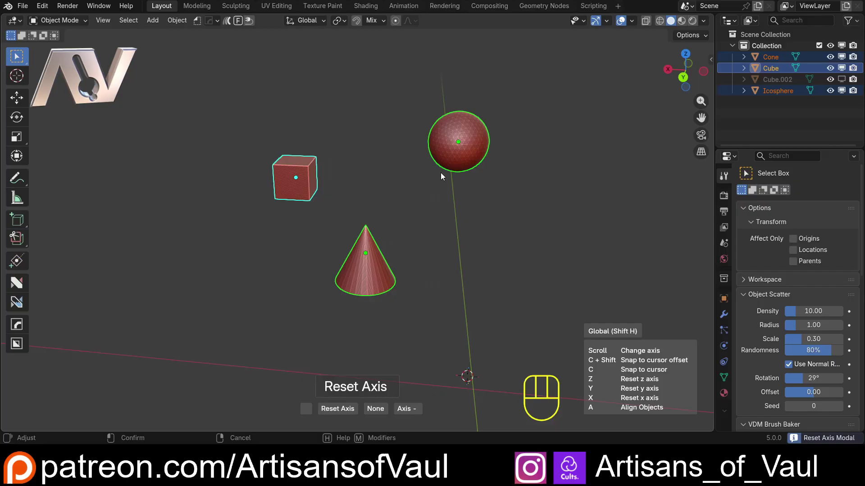
shift+middle_drag(519, 280, 466, 209)
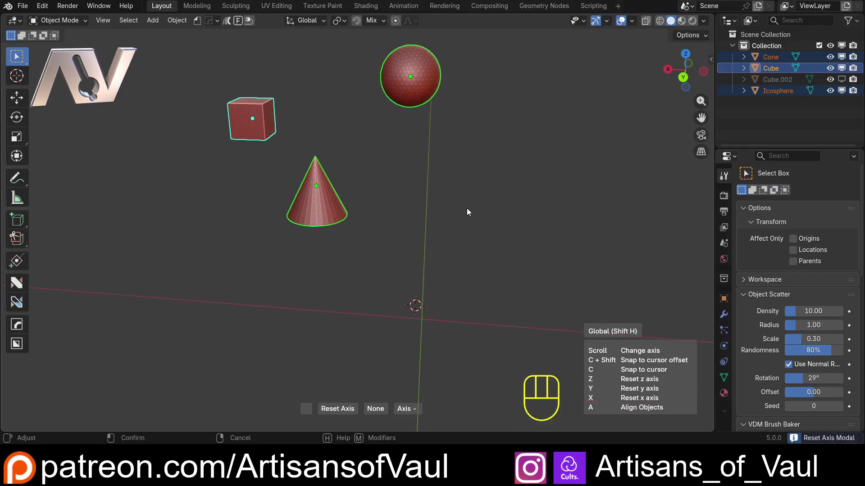
key(c)
middle_drag(405, 245, 381, 250)
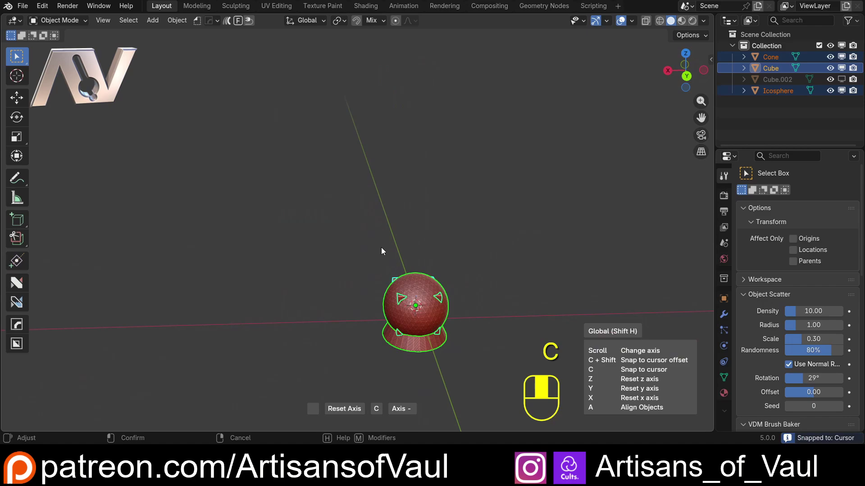
key(ctrl+z)
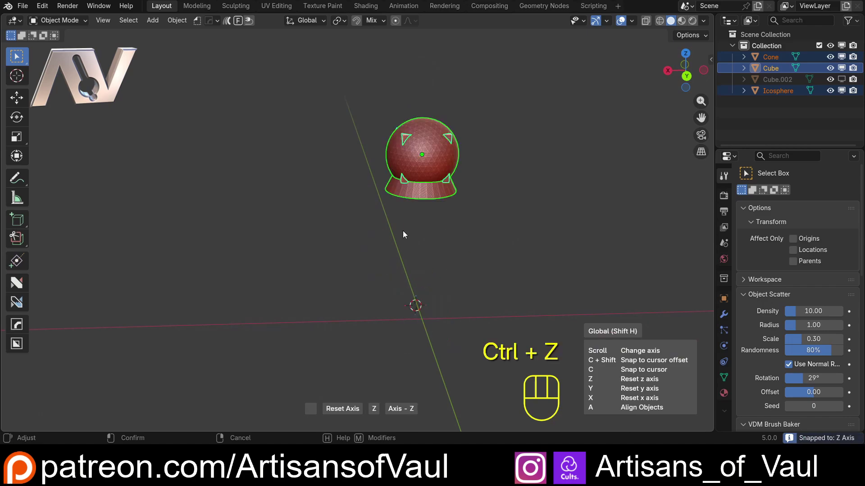
Reset the objects' Z, X and Y axes to the cube, stacking them, then undo.
shift+middle_drag(354, 196, 368, 226)
middle_drag(540, 285, 439, 301)
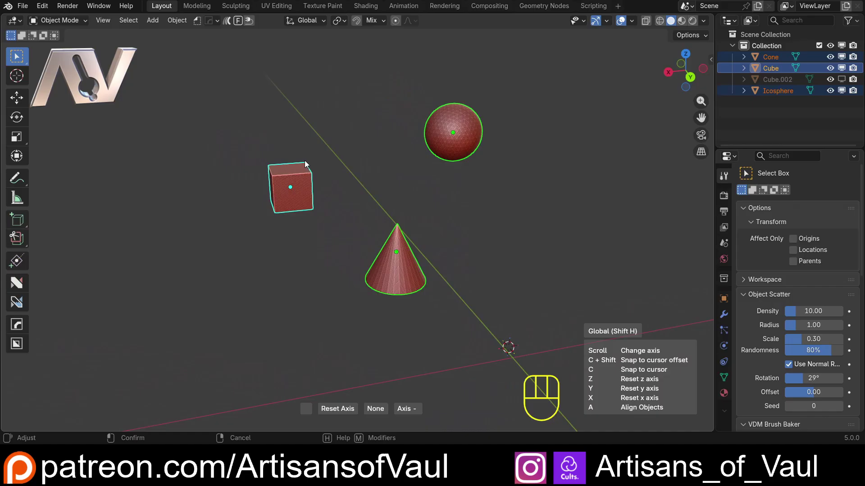
middle_drag(295, 185, 238, 194)
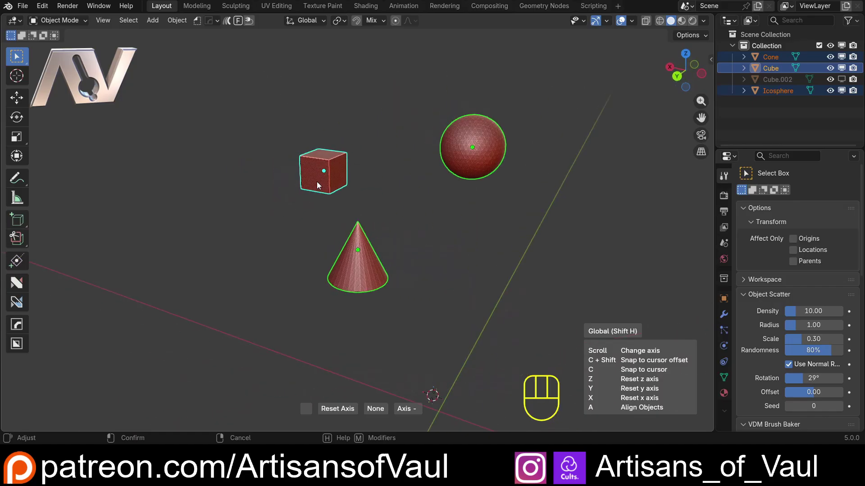
middle_drag(317, 182, 437, 226)
key(z)
key(x)
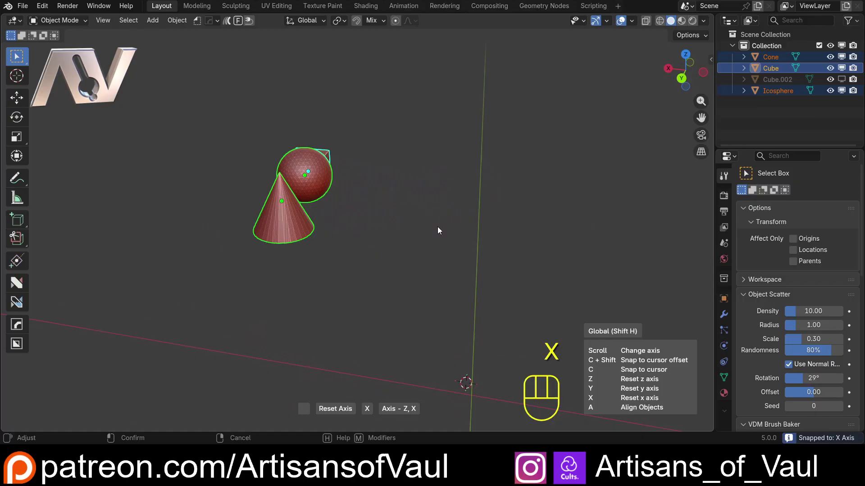
key(y)
key(ctrl+z)
key(ctrl+z)
key(ctrl+z)
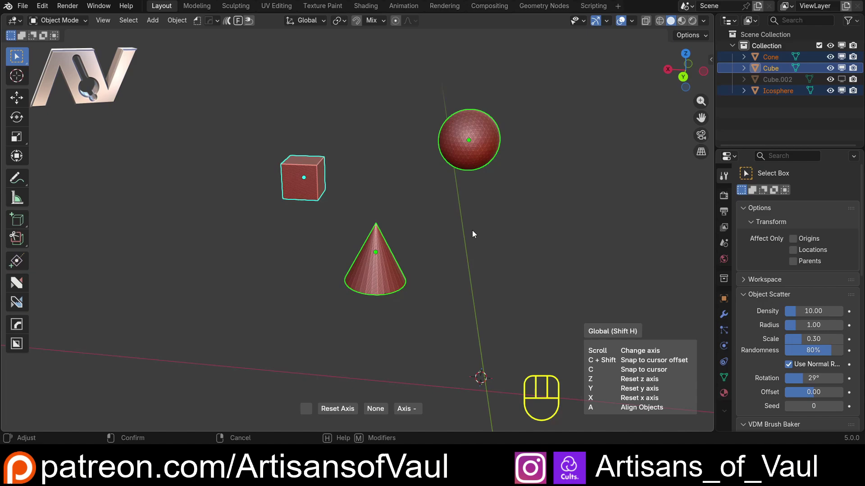
Line the sphere and cone up on the cube's X, then Y, then Z, and undo.
key(x)
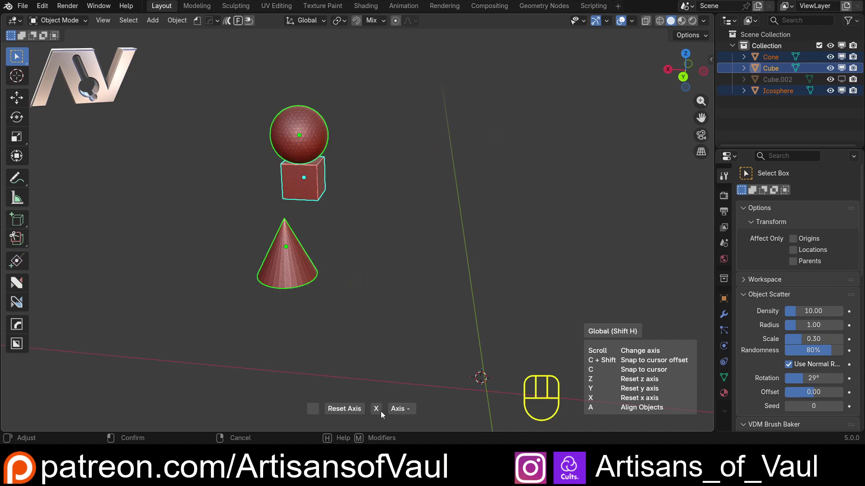
middle_drag(483, 263, 477, 239)
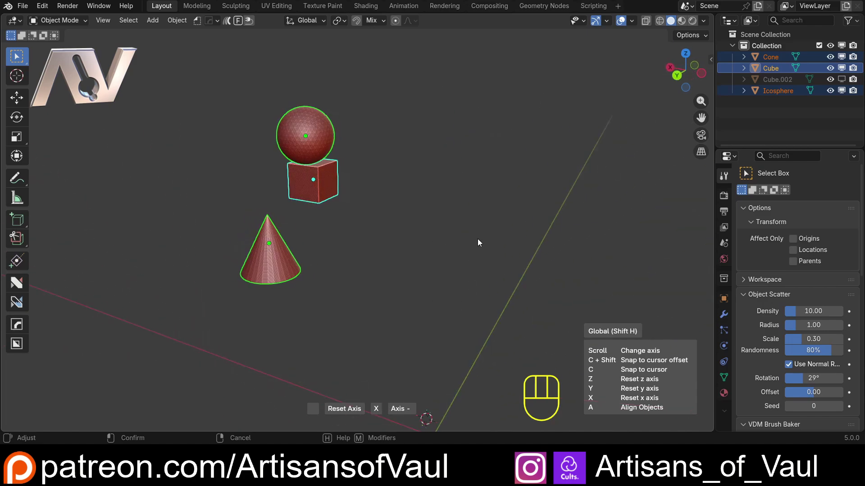
key(y)
key(z)
middle_drag(572, 242, 458, 290)
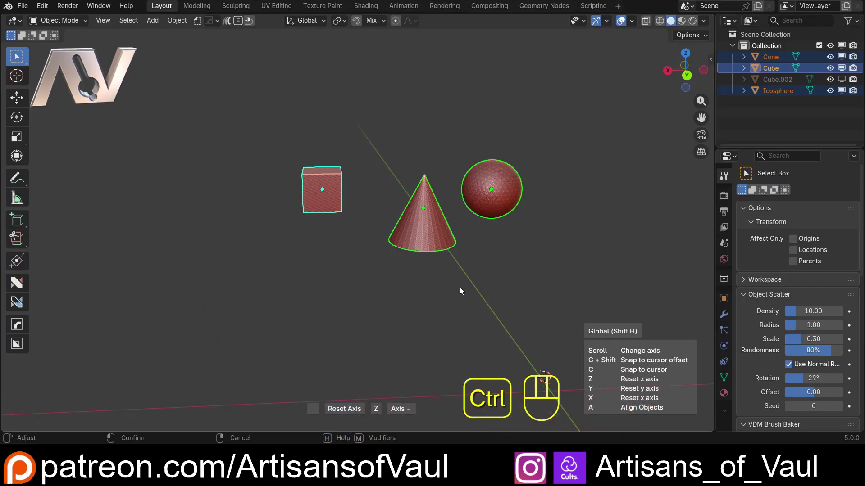
key(ctrl+z)
Align the cone and sphere onto the cube with A, then undo the alignment.
key(a)
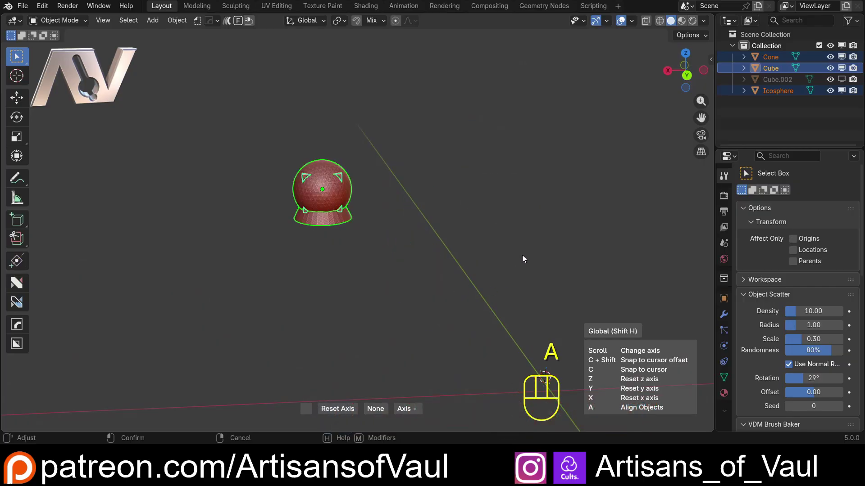
middle_drag(522, 255, 290, 175)
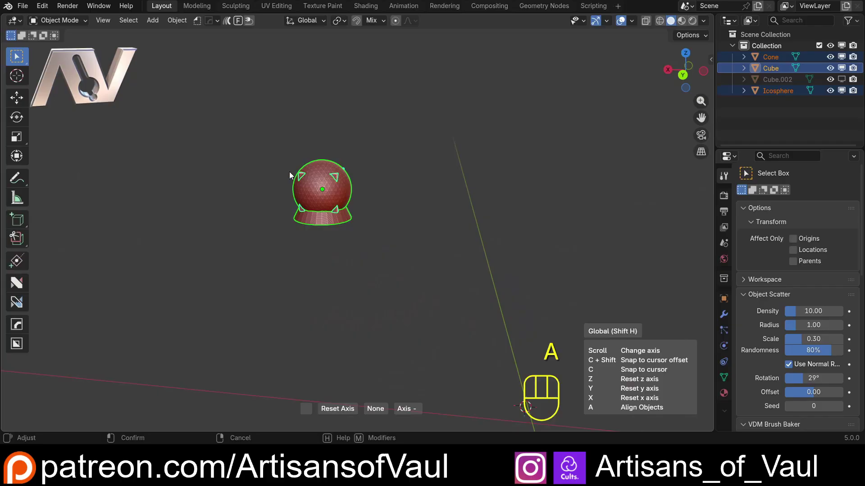
key(ctrl+z)
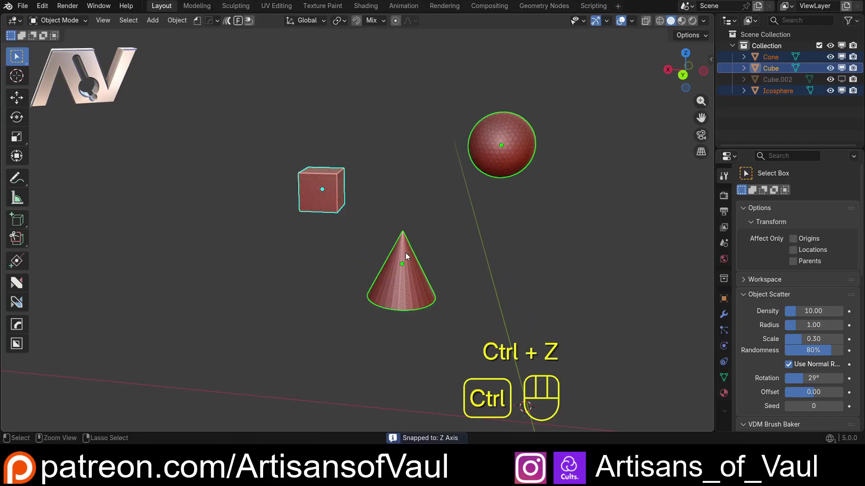
middle_drag(405, 252, 336, 213)
Add a plane mesh and scale it up large beneath the objects.
click(334, 210)
key(shift+a)
mouse_move(320, 204)
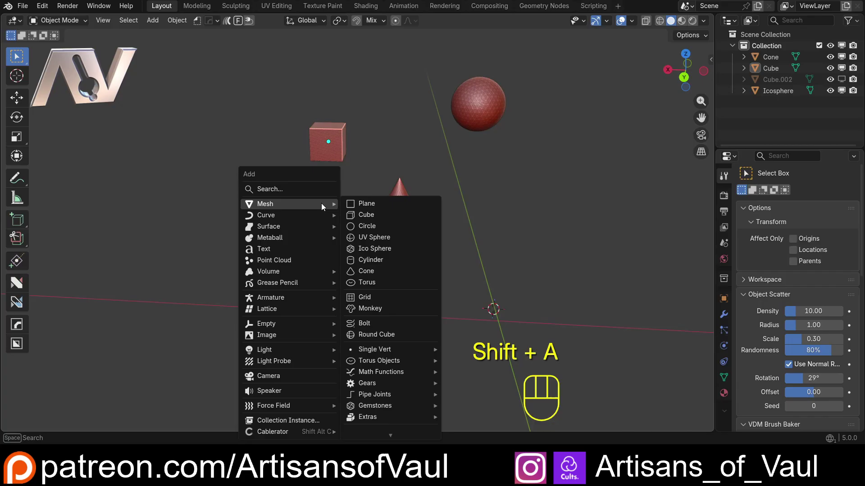
click(351, 204)
scroll(475, 313, down, 3)
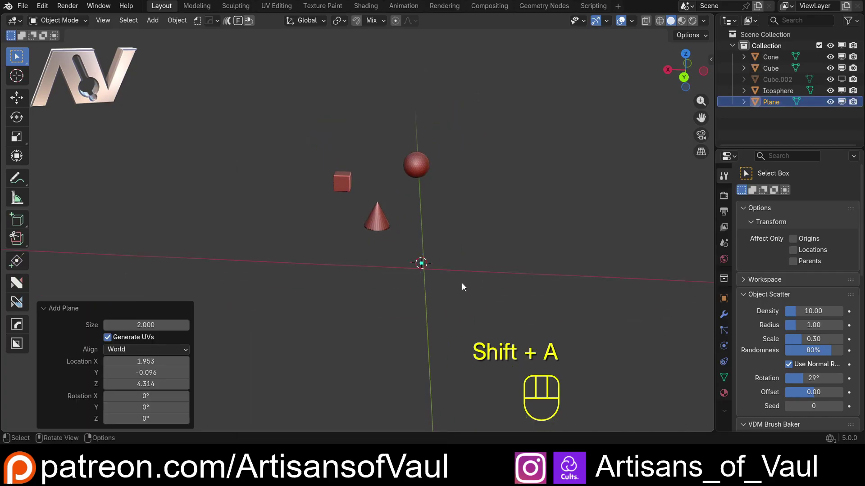
key(s)
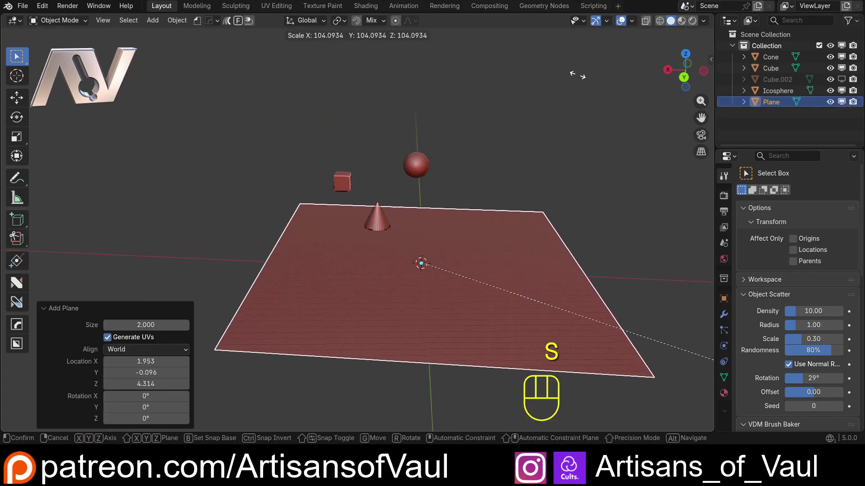
click(208, 291)
middle_drag(208, 292, 315, 150)
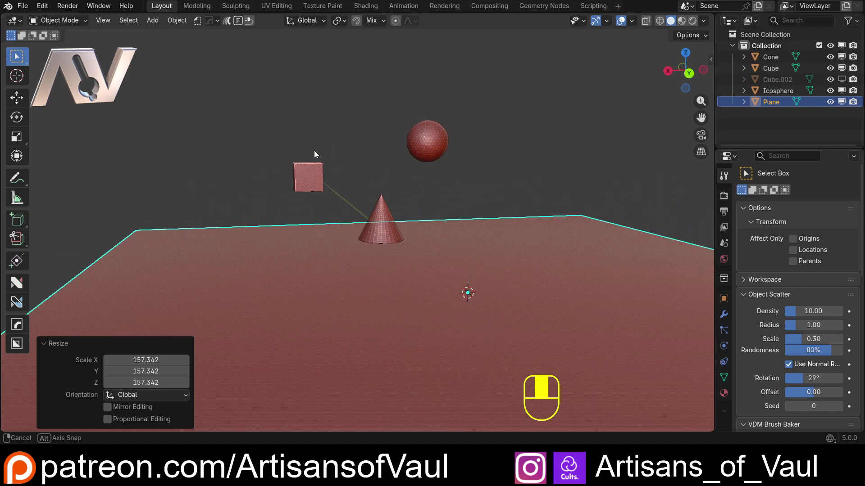
Set the origins of the cube, icosphere and cone to their bottoms.
click(307, 177)
shift+click(421, 146)
shift+click(388, 227)
scroll(376, 157, up, 2)
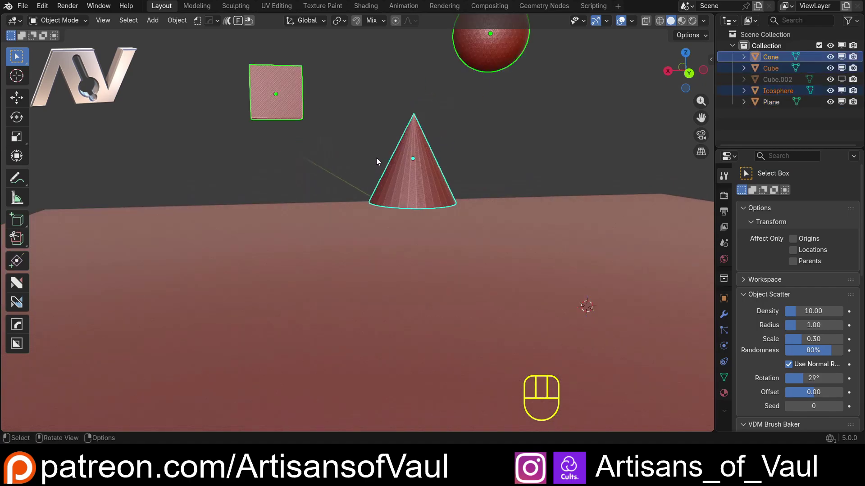
shift+middle_drag(377, 158, 341, 179)
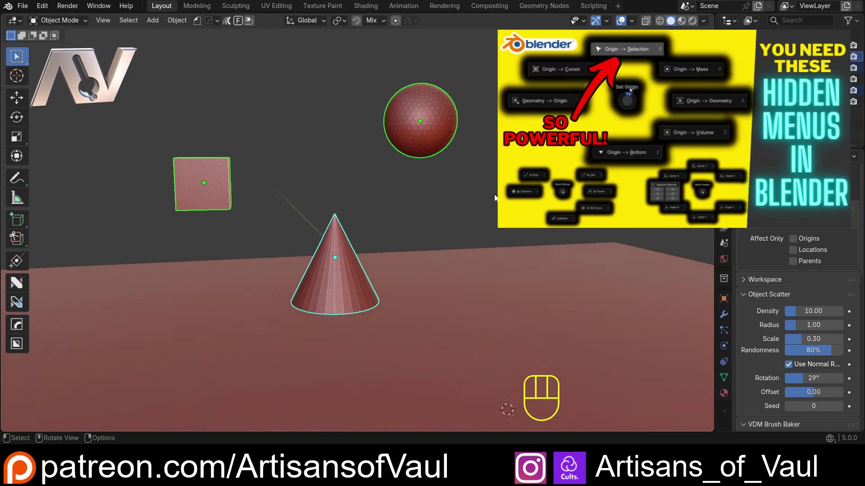
key(ctrl+alt+x)
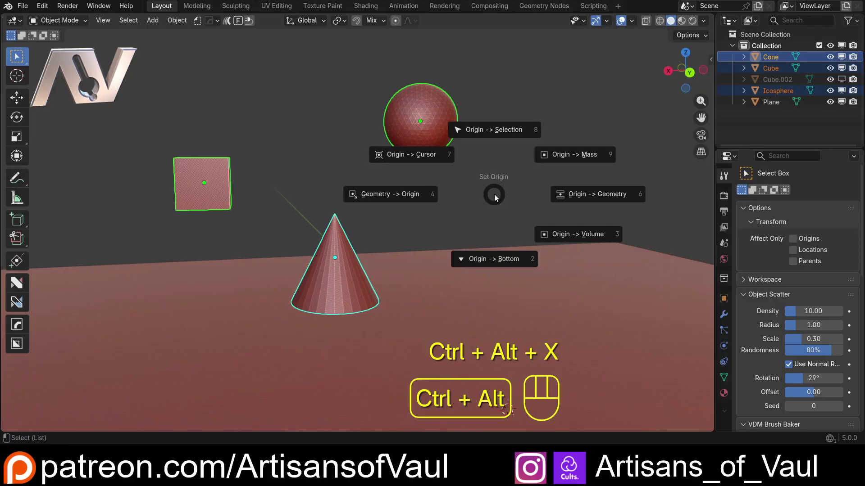
click(489, 260)
scroll(434, 237, down, 3)
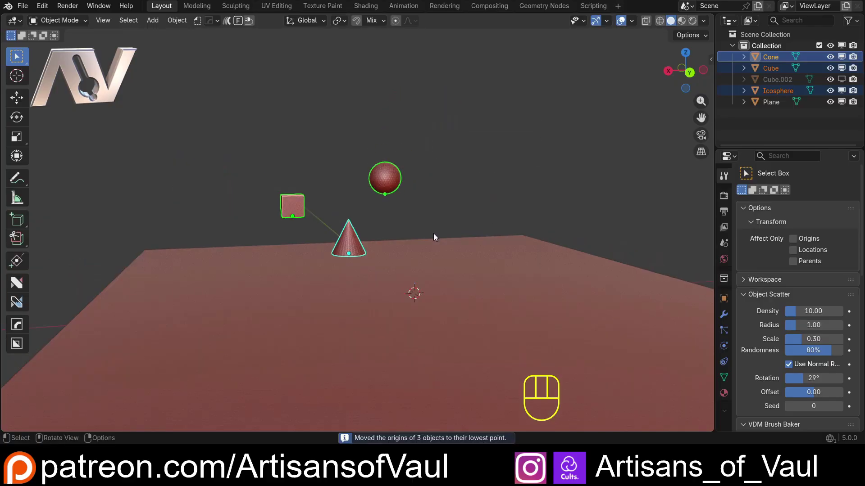
middle_drag(434, 237, 384, 215)
Drop the three objects onto the Plane's surface with Hard Ops Reset Axis.
shift+click(386, 293)
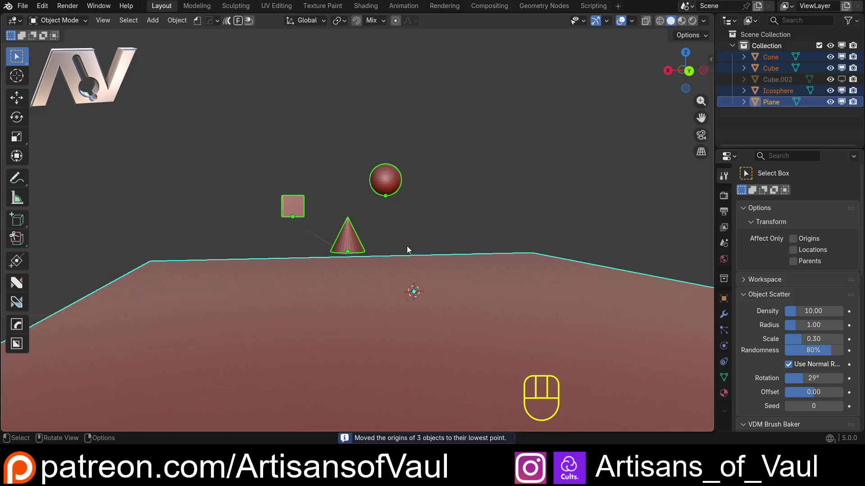
scroll(436, 221, down, 3)
key(q)
mouse_move(434, 209)
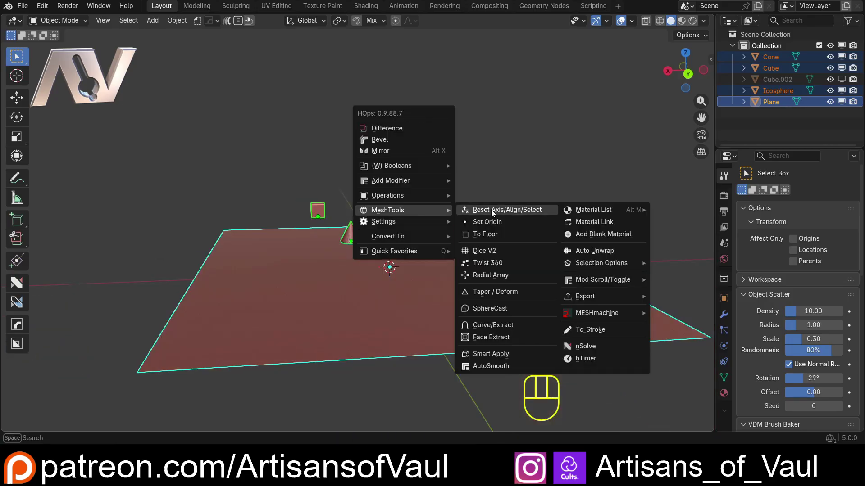
click(491, 209)
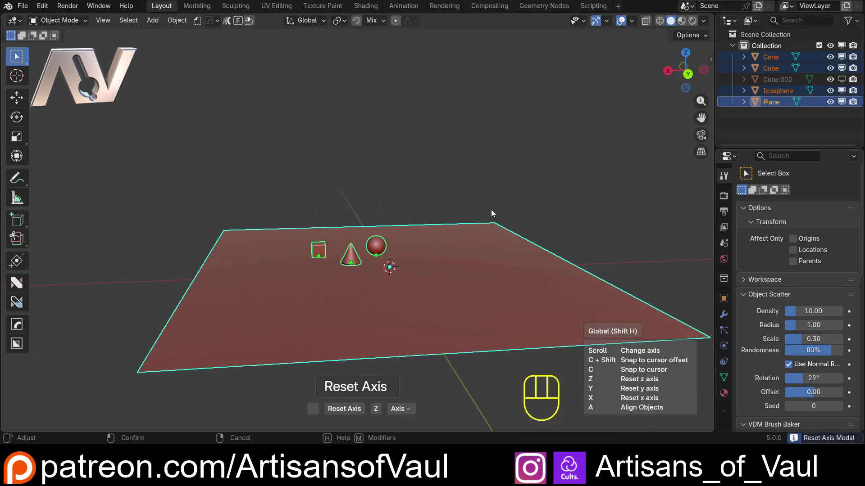
click(491, 209)
middle_drag(430, 220, 306, 215)
Box-select and delete the Cone, Cube, Icosphere and Plane.
click(369, 190)
scroll(371, 207, up, 3)
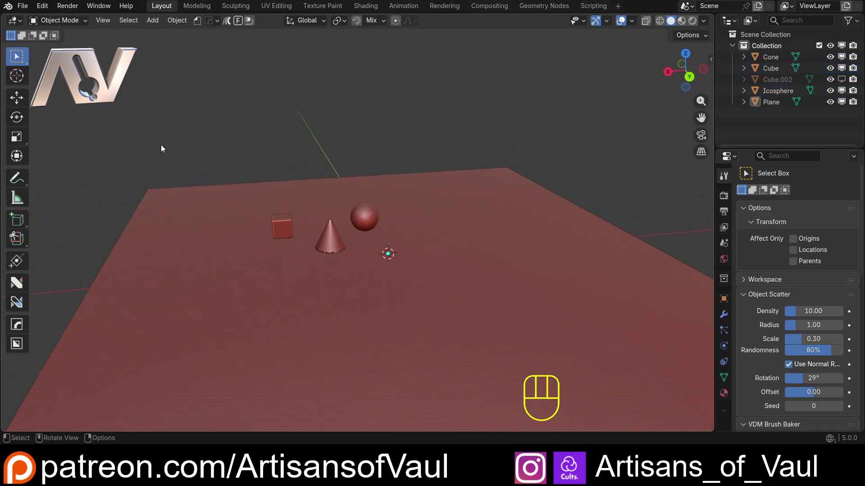
drag(161, 144, 417, 296)
key(Delete)
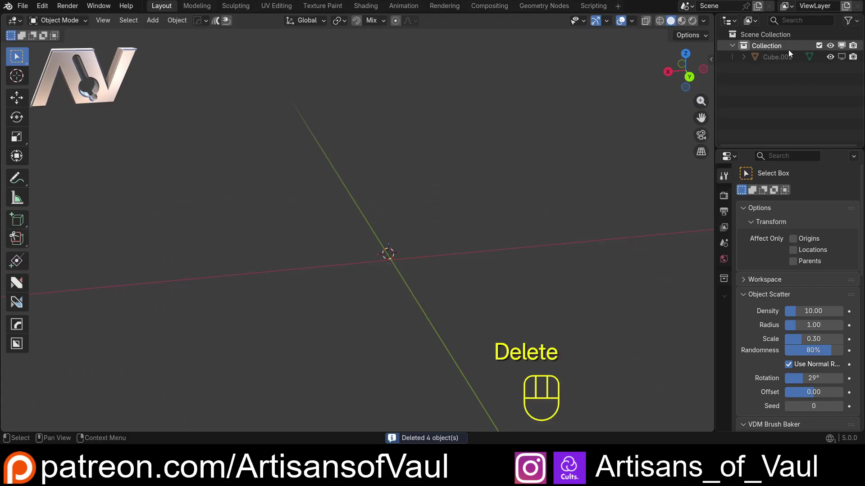
Unhide the Cube.002 brick wall in the Outliner and select it.
click(842, 57)
shift+middle_drag(548, 229, 446, 190)
scroll(377, 216, up, 2)
click(376, 217)
Put Cube.002 into Edit Mode and view the whole wall from above.
key(Tab)
scroll(524, 300, up, 5)
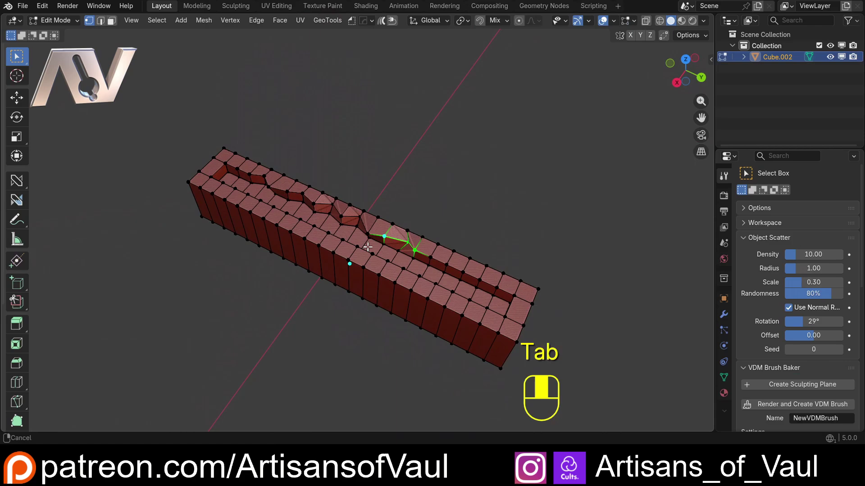
scroll(99, 115, down, 5)
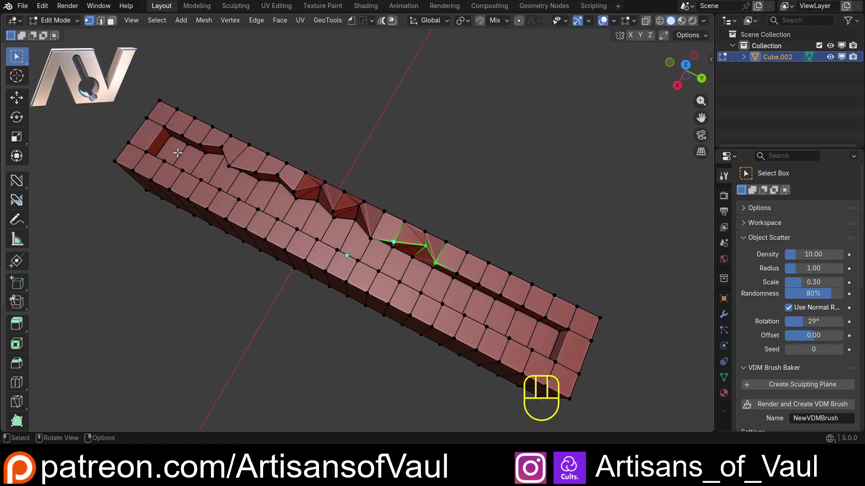
middle_drag(288, 208, 397, 208)
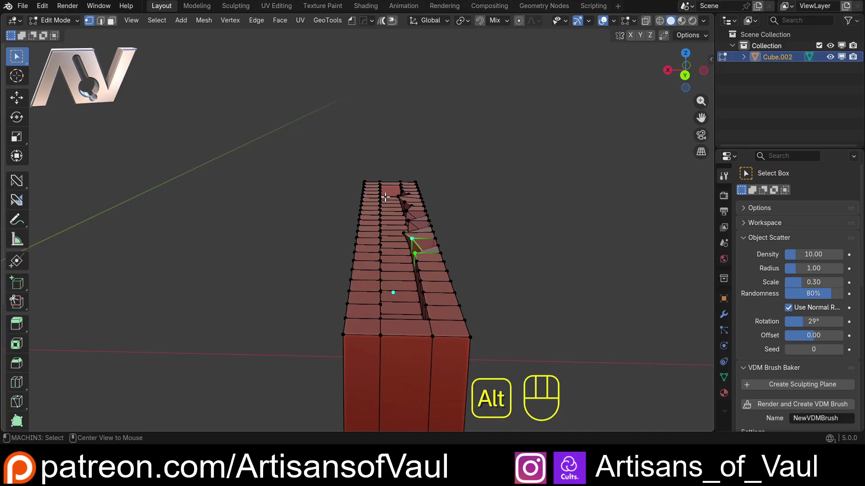
Trial a Symmetrize across X, undo it, and orbit closer to the zigzag edge.
key(alt+x)
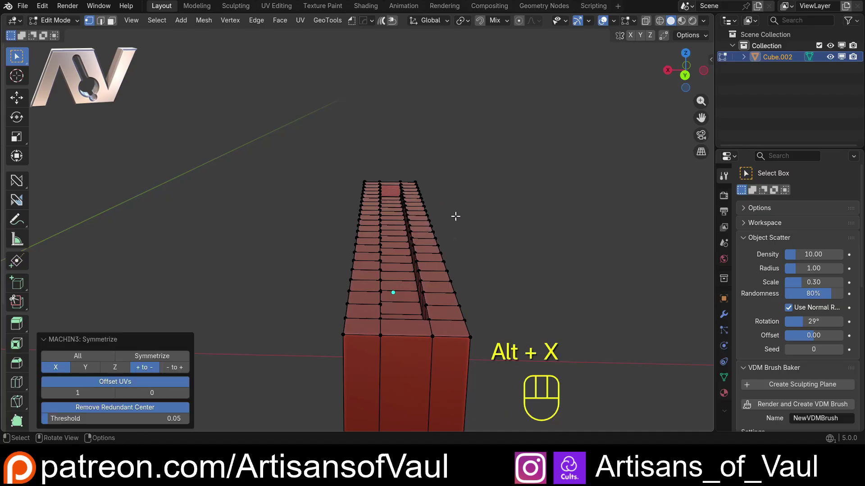
key(ctrl+z)
middle_drag(455, 216, 421, 226)
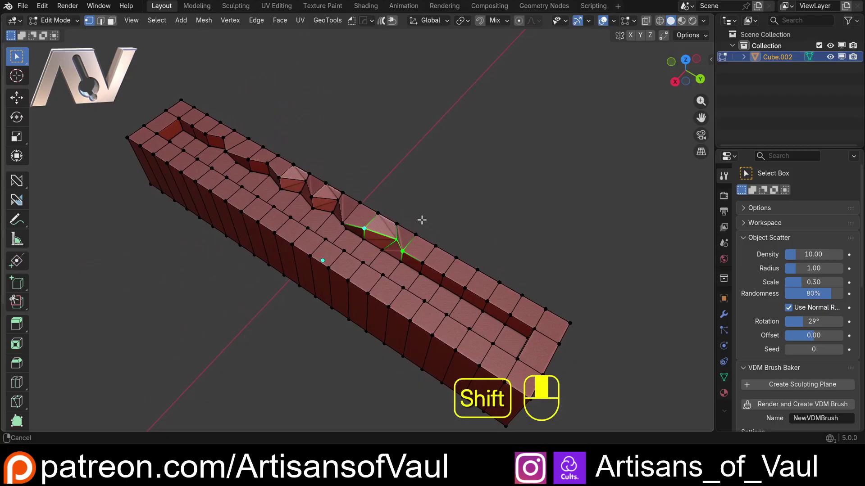
scroll(459, 286, up, 3)
middle_drag(460, 285, 478, 251)
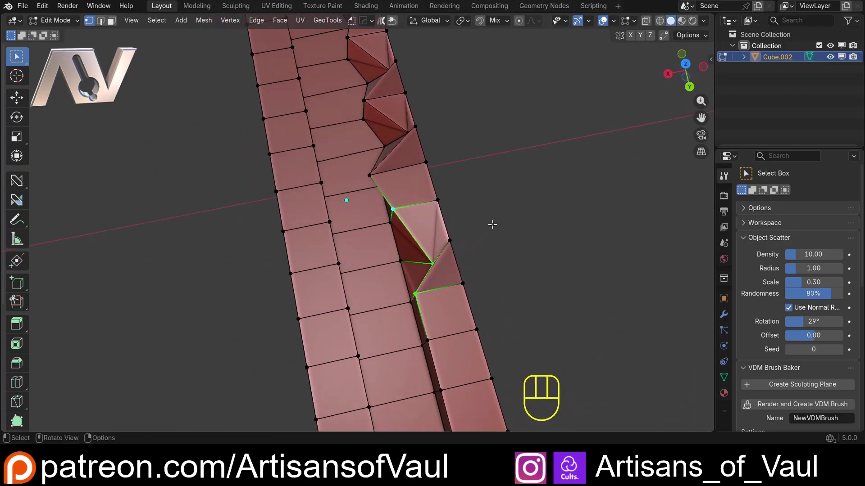
Run Hard Ops Reset Axis on the selected loop, toggling X alignment, and confirm.
key(q)
click(450, 358)
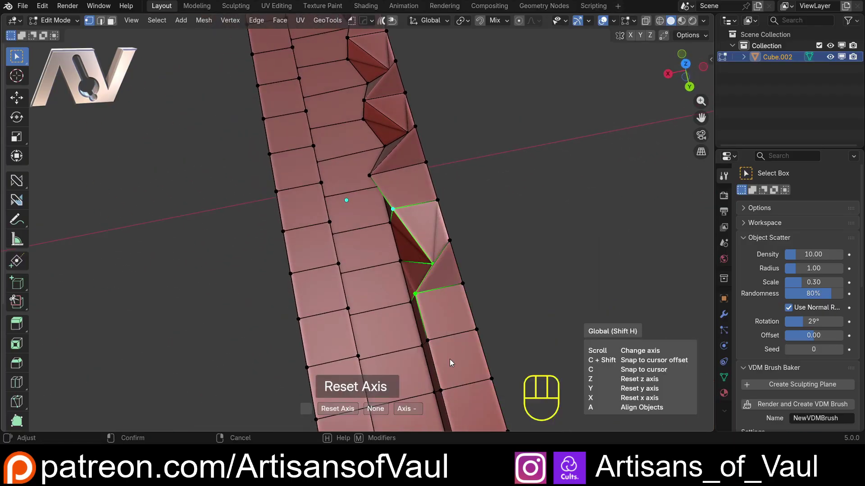
key(x)
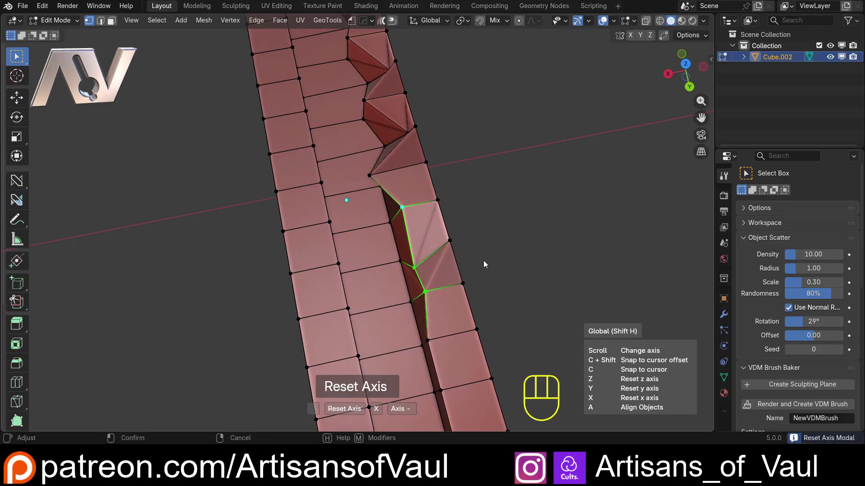
middle_drag(488, 244, 423, 188)
key(x)
key(x)
key(x)
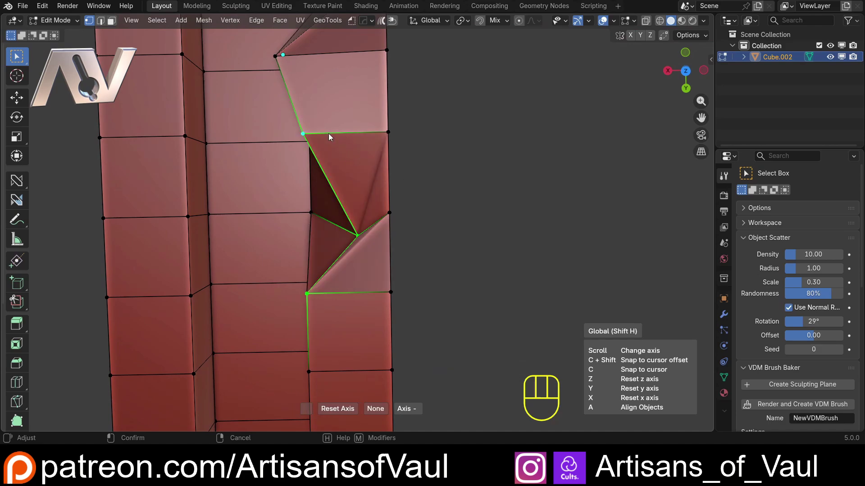
key(x)
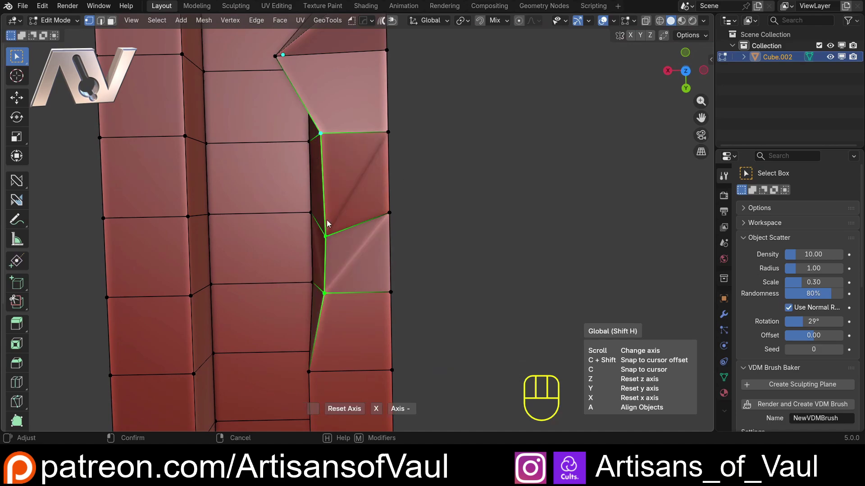
middle_drag(326, 220, 307, 241)
key(x)
key(x)
key(x)
click(353, 238)
Add another edge and flatten the selection to its X selection bounds.
shift+click(357, 272)
key(alt+a)
click(464, 224)
Undo the X-bounds flatten and add one more vertex to the edge selection.
key(ctrl+z)
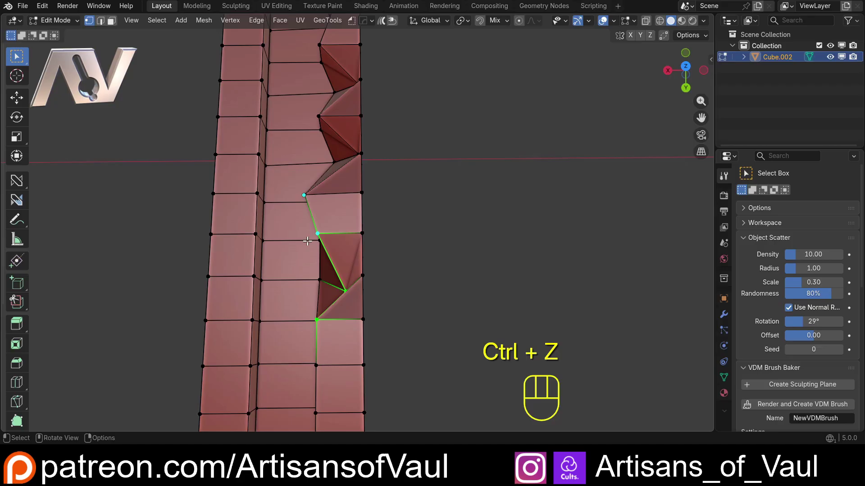
shift+click(304, 197)
middle_drag(304, 197, 325, 189)
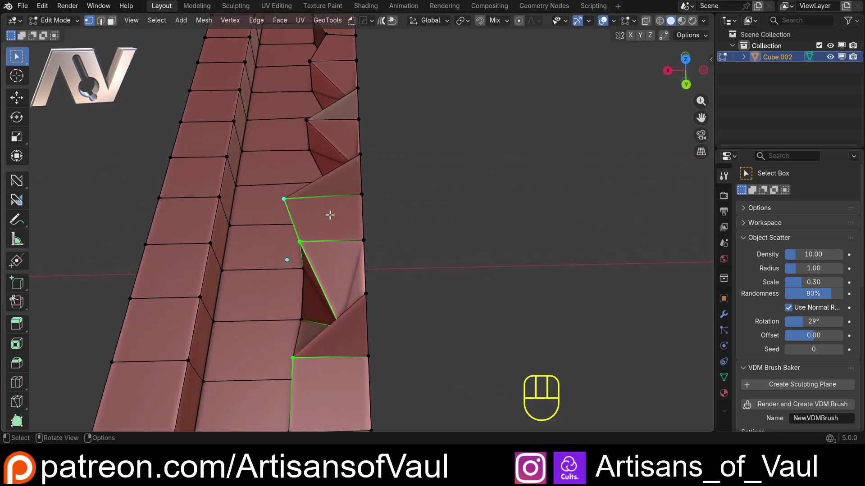
shift+middle_drag(293, 205, 320, 179)
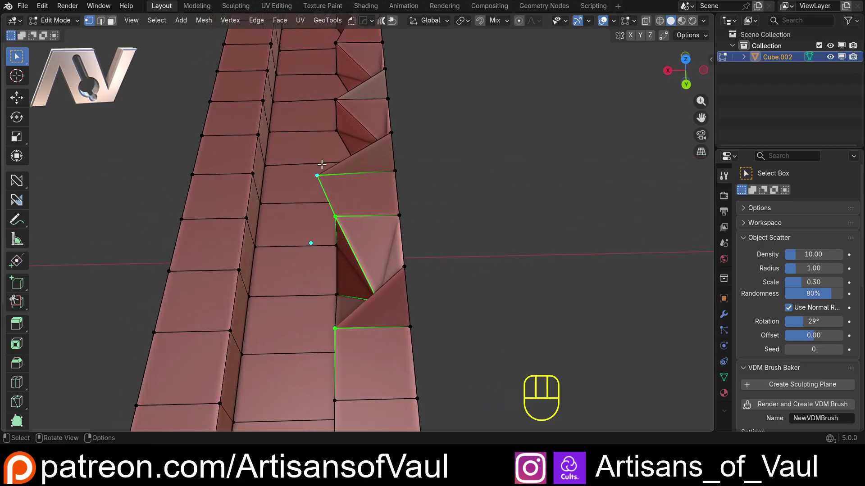
Try flattening the selection to its +X bound, then undo it.
key(alt+a)
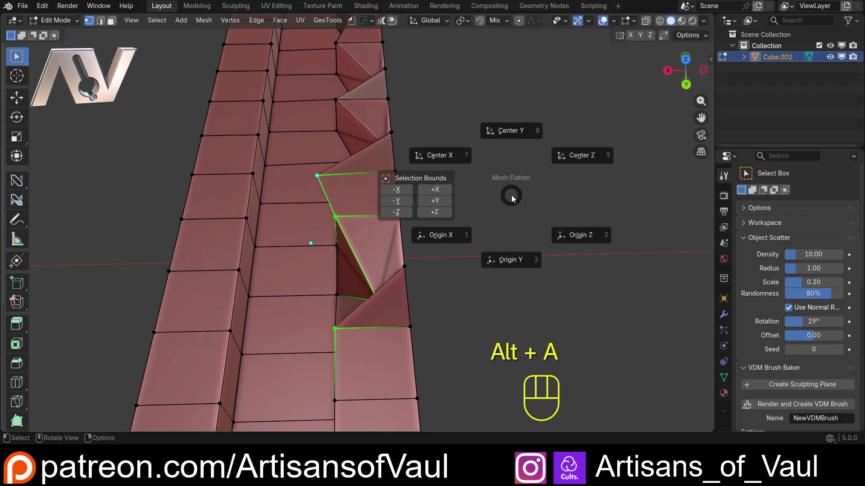
click(435, 191)
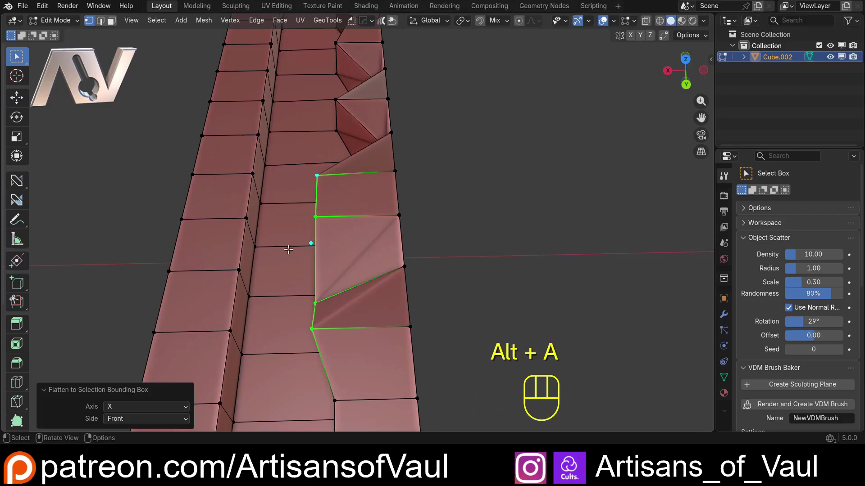
key(ctrl+z)
middle_drag(287, 247, 423, 187)
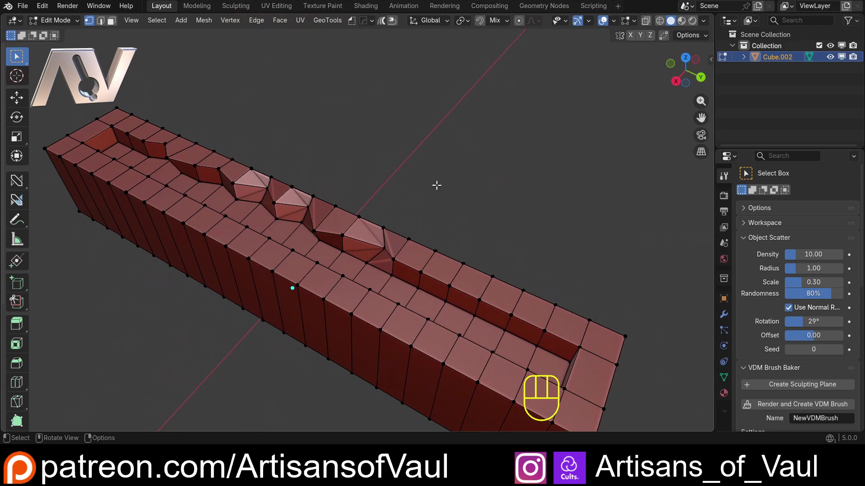
Start the Hard Ops Align Vertices tool from the Q menu.
key(q)
mouse_move(414, 143)
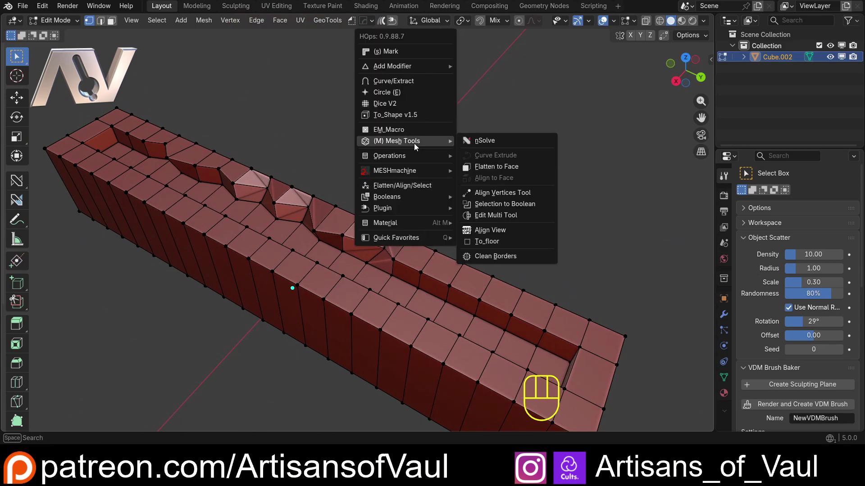
click(490, 193)
shift+middle_drag(490, 191, 397, 240)
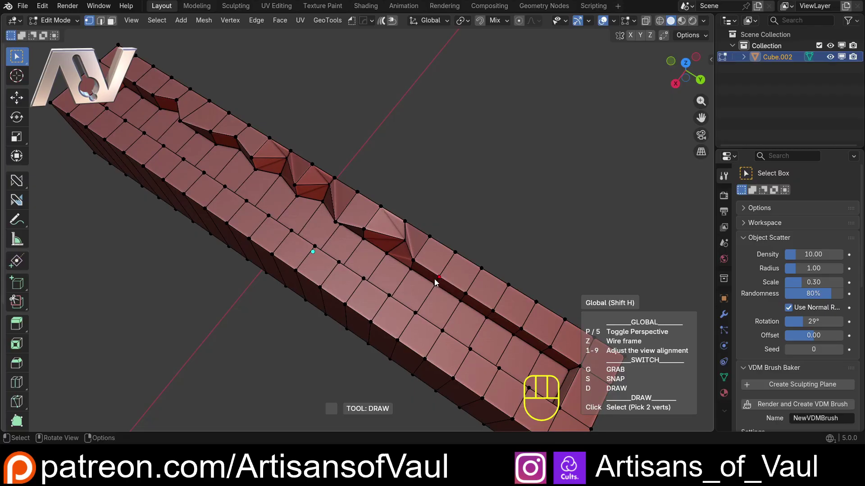
Orbit to a side view of the wall and switch the tool to Snap mode.
click(338, 216)
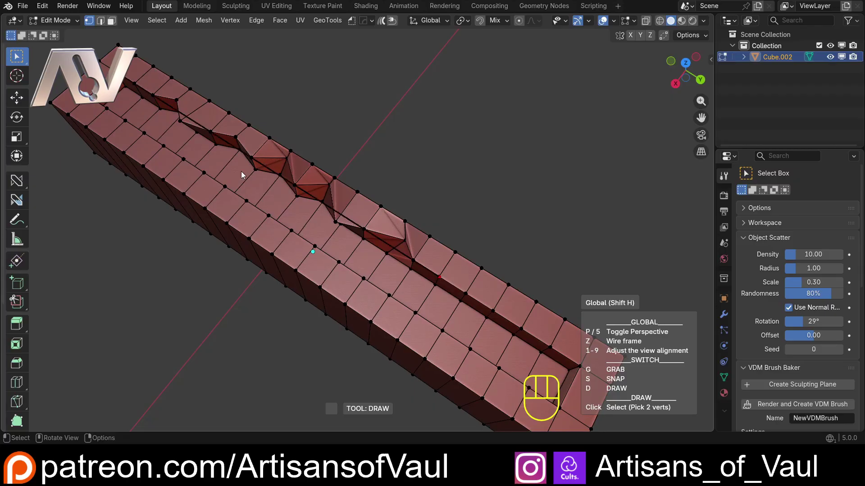
middle_drag(242, 174, 418, 211)
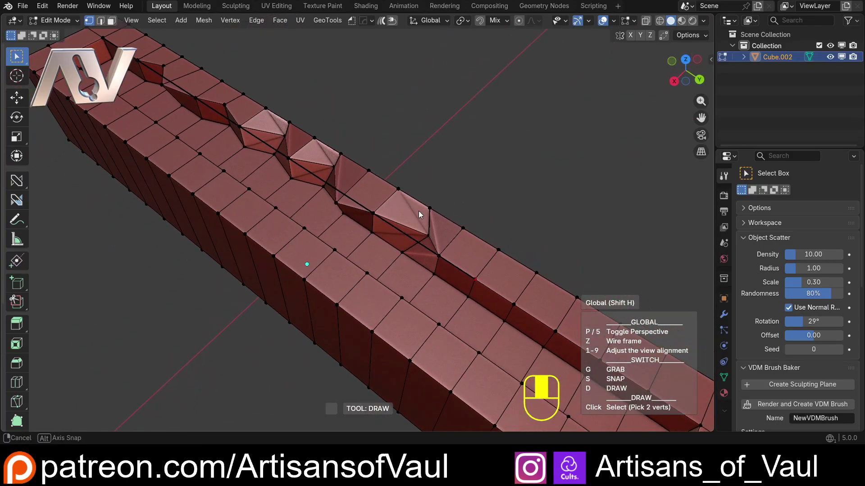
key(s)
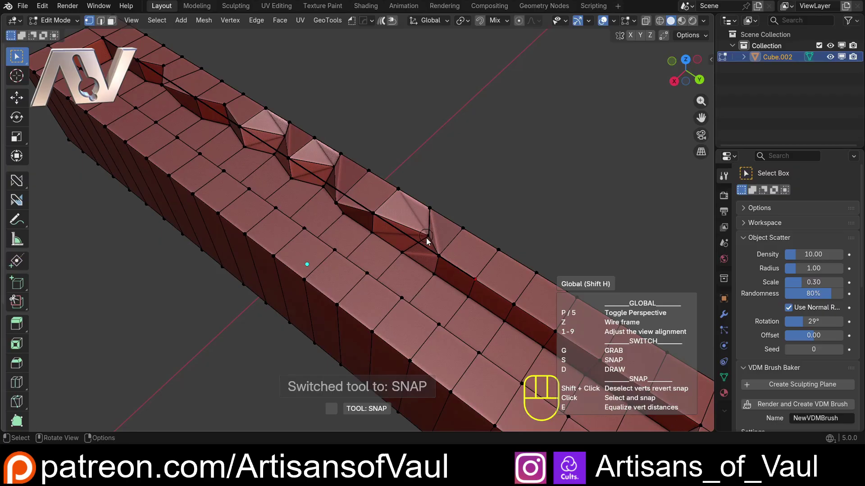
Snap three raised edge vertices onto the guide line, then inspect the strip.
click(428, 234)
middle_drag(428, 234, 362, 217)
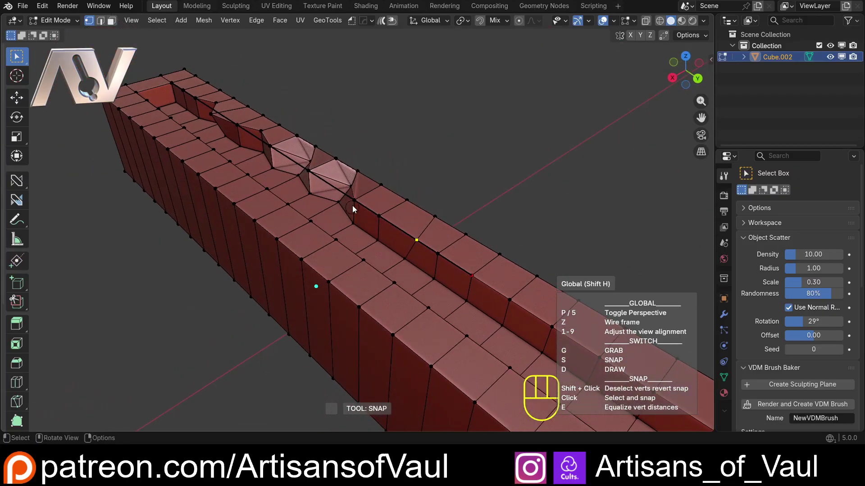
click(353, 194)
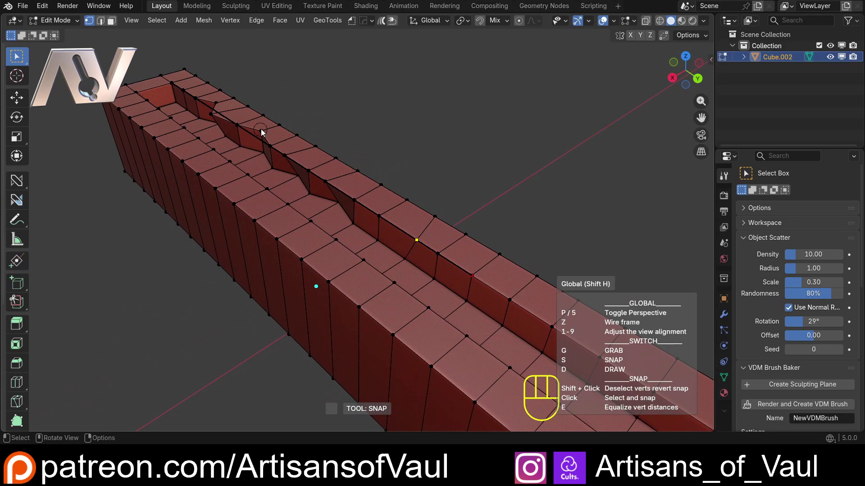
click(217, 108)
middle_drag(273, 152, 308, 160)
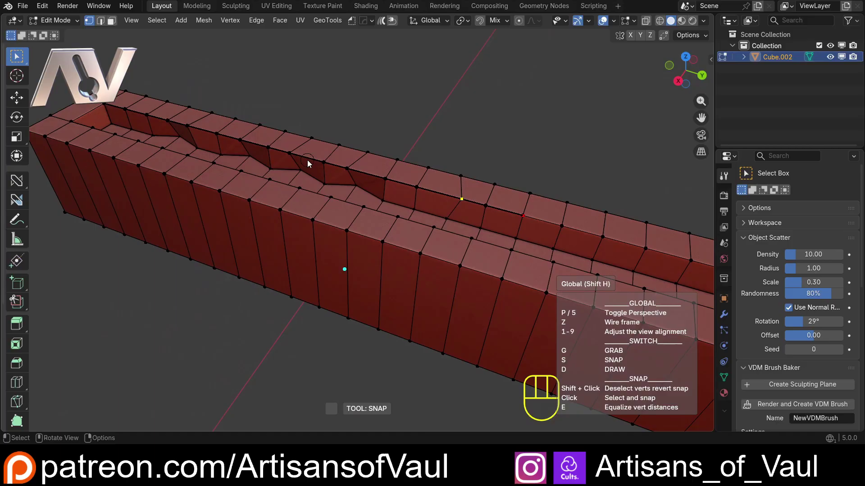
middle_drag(417, 211, 344, 202)
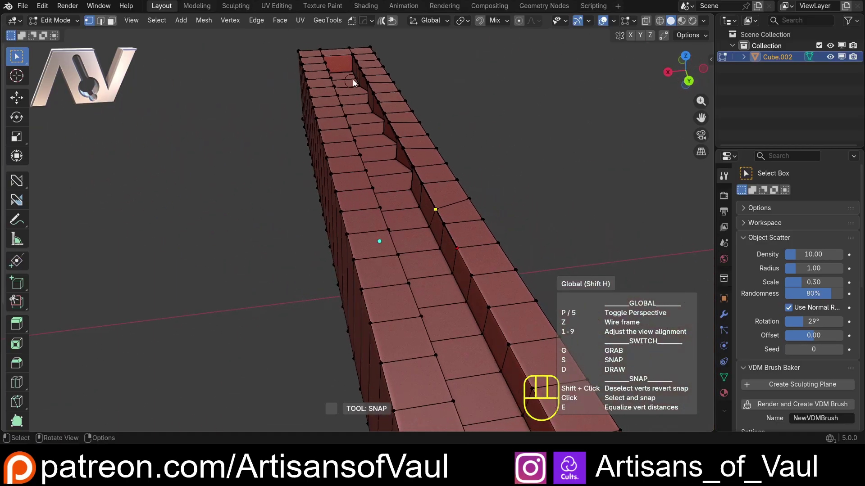
middle_drag(353, 80, 512, 171)
middle_drag(356, 170, 374, 147)
drag(374, 147, 395, 153)
middle_drag(394, 153, 404, 168)
Revert a few snapped groove vertices with Shift and re-snap them onto the line.
key(shift)
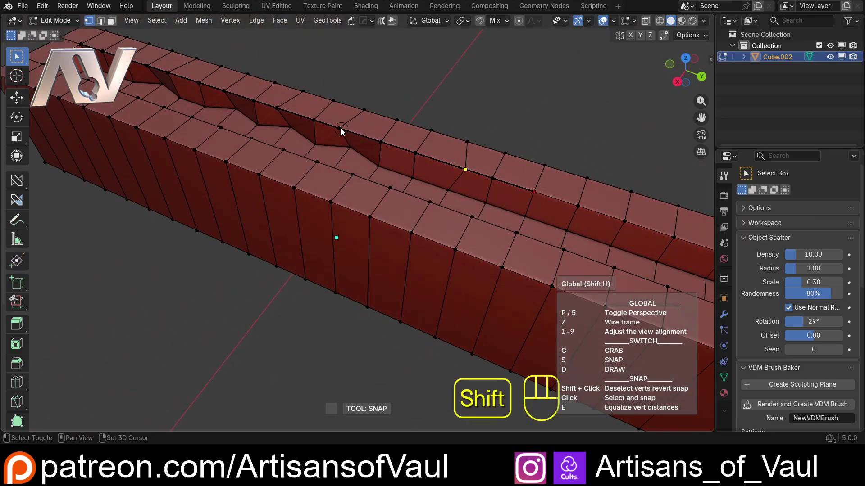
shift+click(340, 128)
shift+click(382, 144)
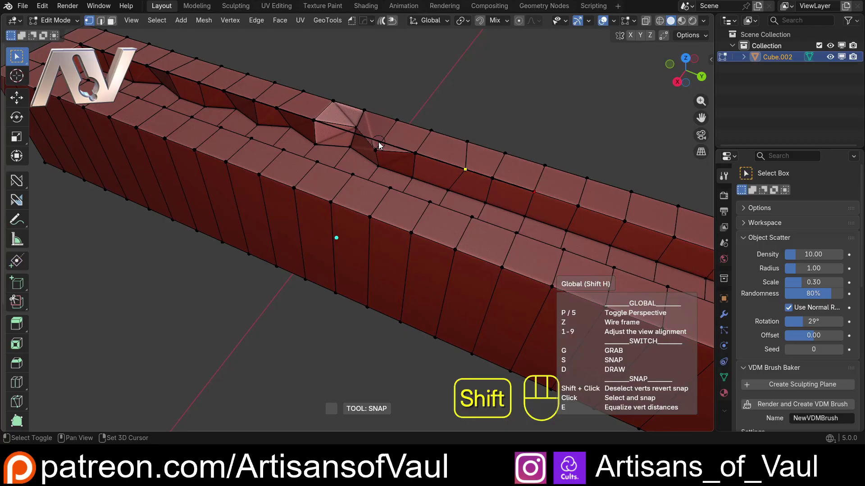
middle_drag(395, 149, 376, 146)
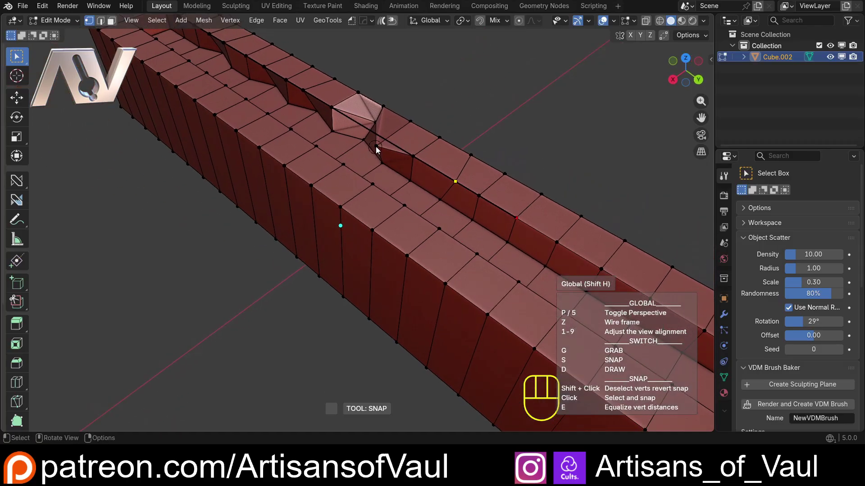
click(370, 123)
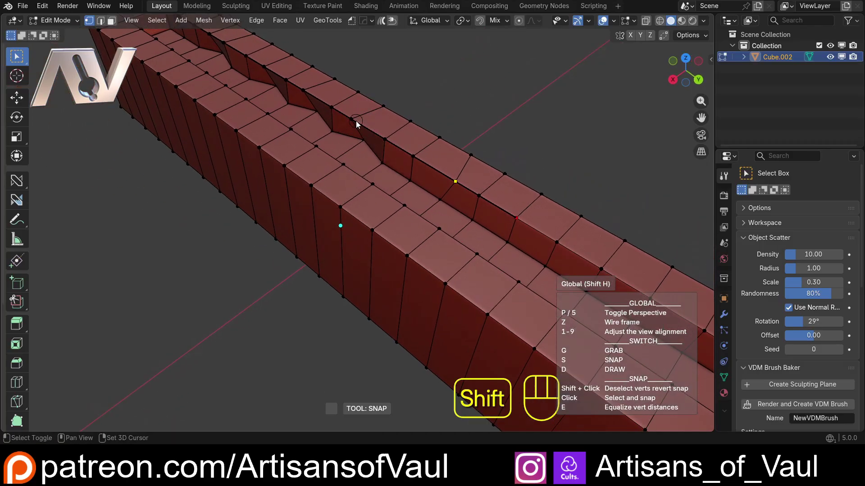
shift+click(355, 121)
click(379, 124)
shift+middle_drag(377, 129, 436, 213)
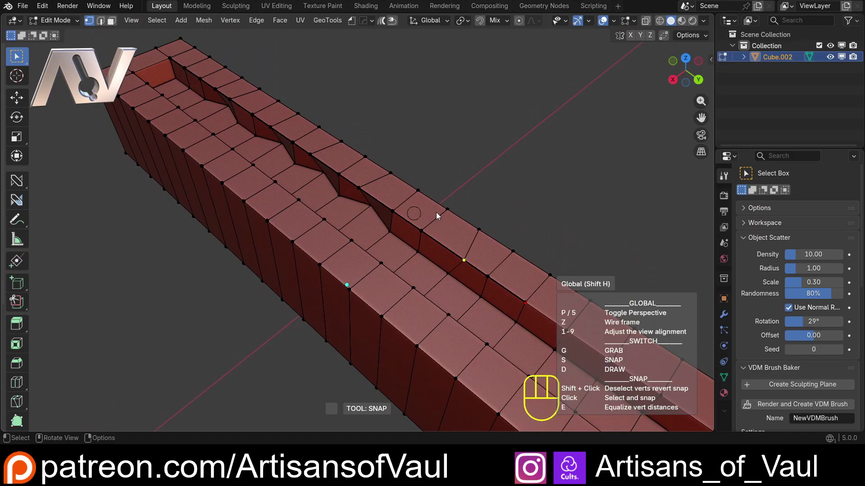
middle_drag(372, 210, 408, 144)
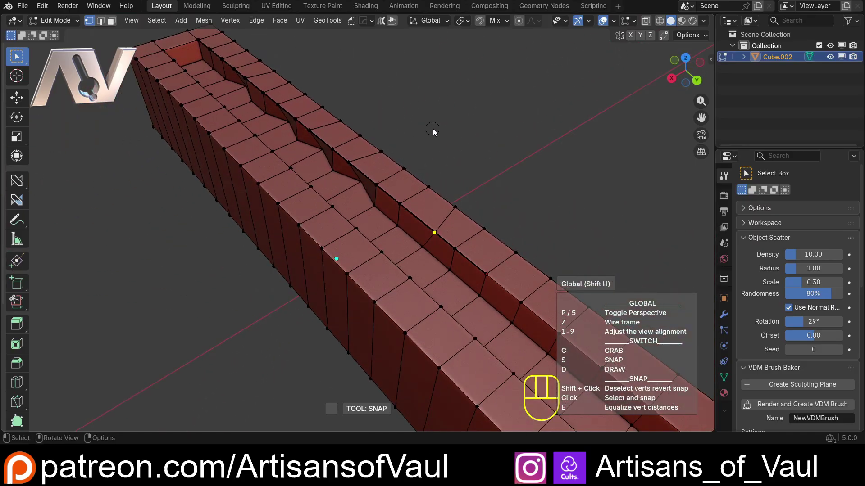
middle_drag(368, 149, 395, 233)
Undo the previous vertex snap so the wall's dents return.
key(ctrl+z)
scroll(288, 218, down, 3)
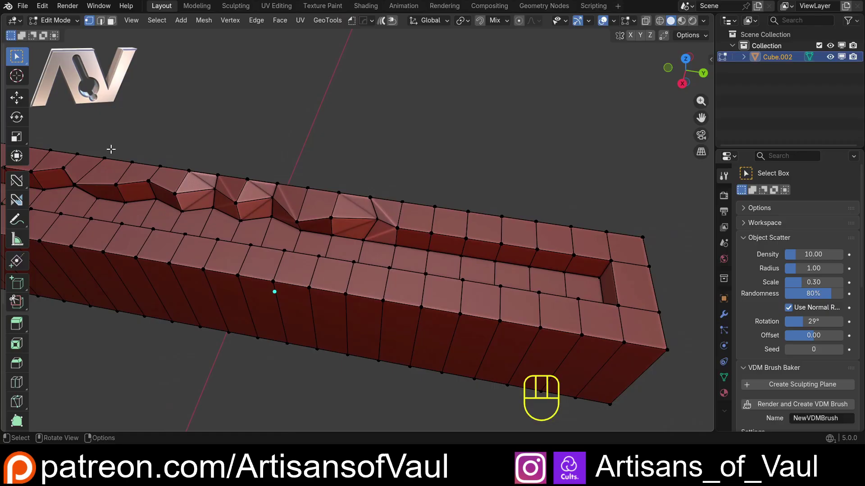
scroll(423, 215, up, 4)
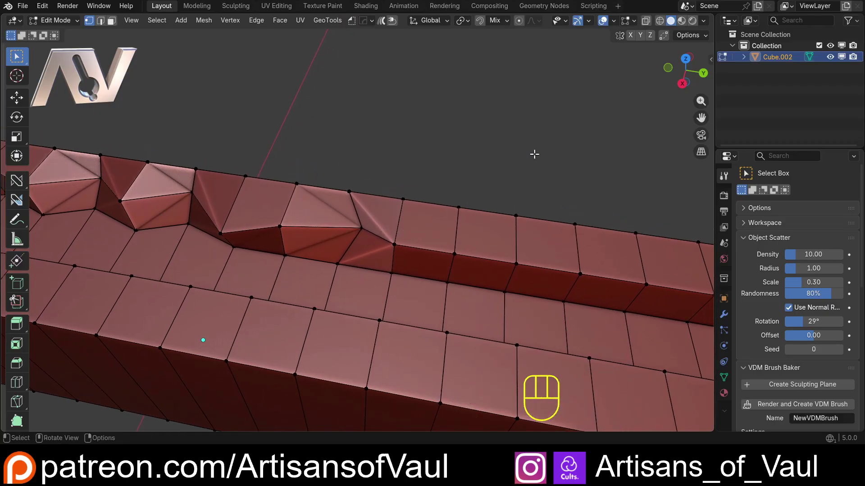
Start the Align Vertices Tool and draw a guide line between two vertices on the inner edge.
key(q)
mouse_move(534, 154)
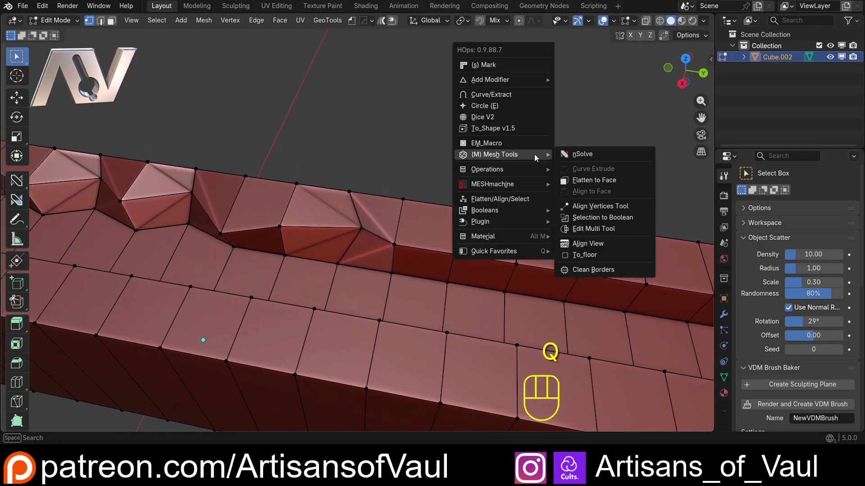
click(587, 206)
click(395, 245)
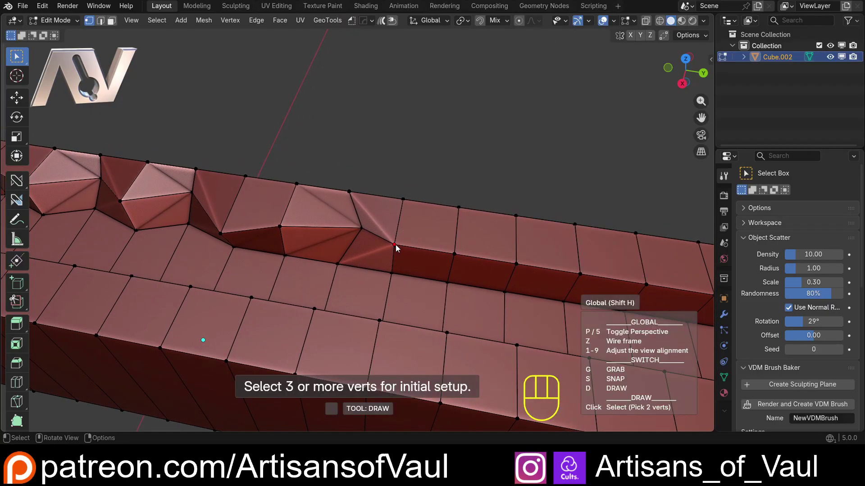
click(280, 227)
Snap an edge vertex onto the guide line, equalize the spacing, and check the ledge from side angles.
key(s)
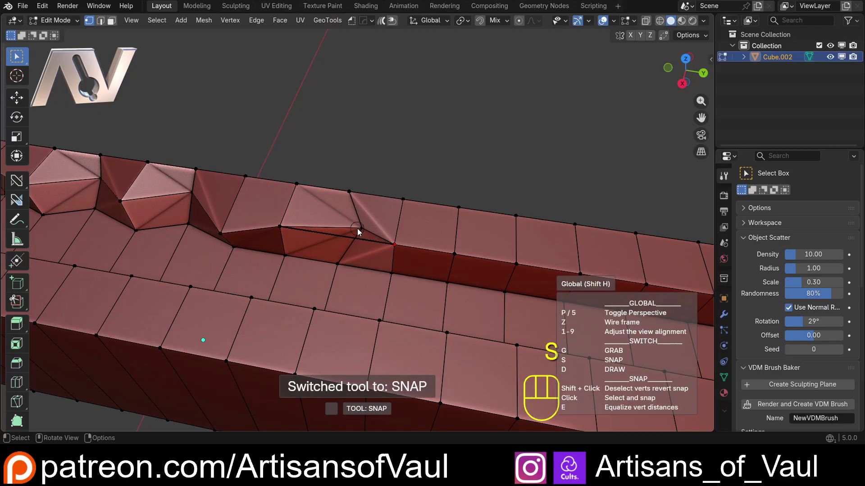
click(358, 228)
middle_drag(394, 184, 393, 202)
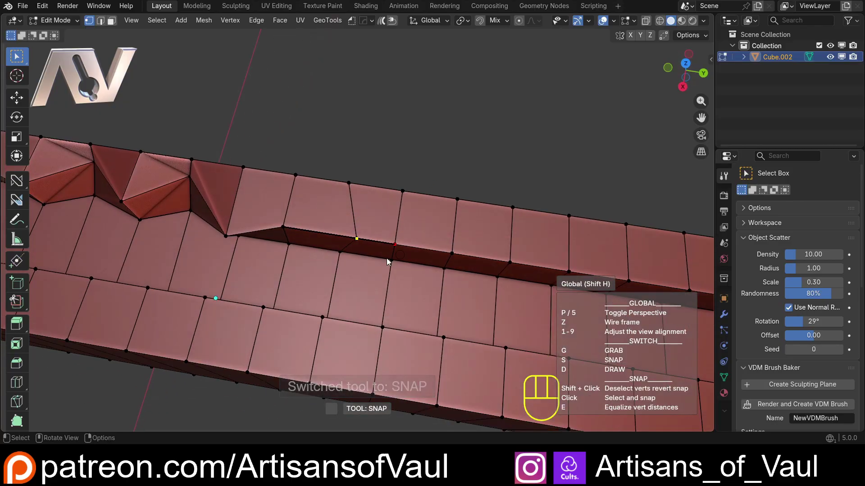
shift+middle_drag(386, 258, 468, 223)
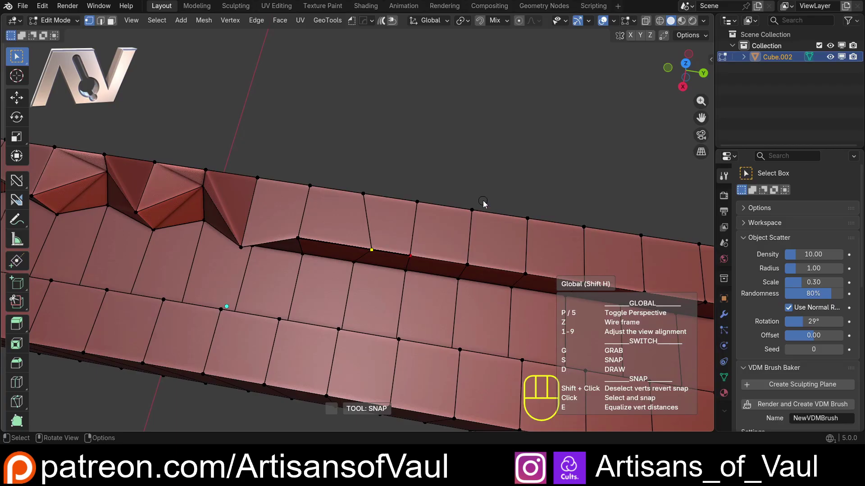
key(e)
middle_drag(364, 288, 337, 217)
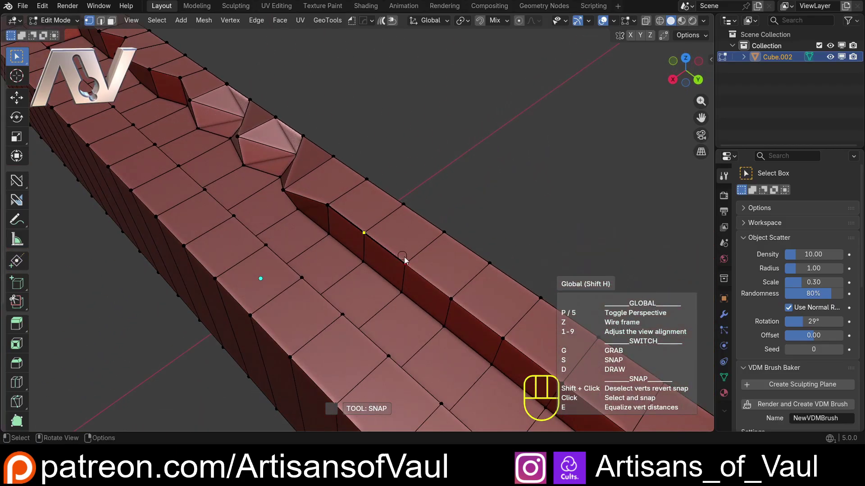
middle_drag(389, 242, 432, 247)
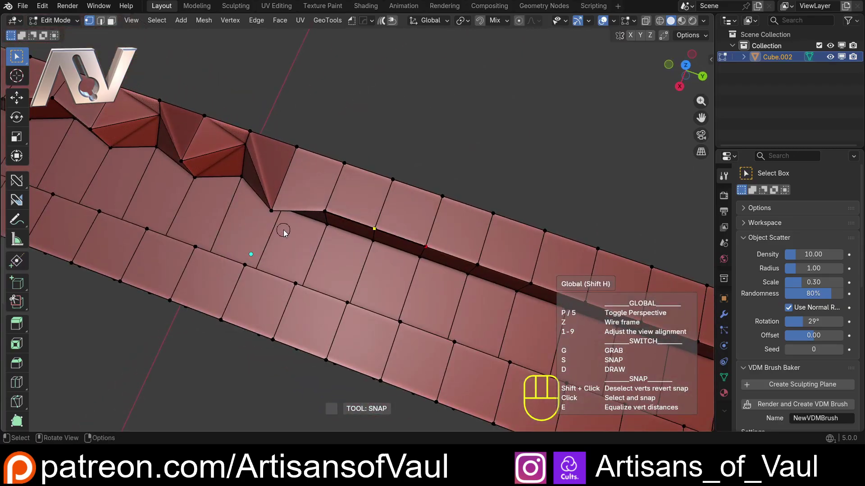
middle_drag(283, 229, 341, 212)
Undo the last snap and exit the Align Vertices tool.
middle_drag(429, 207, 351, 197)
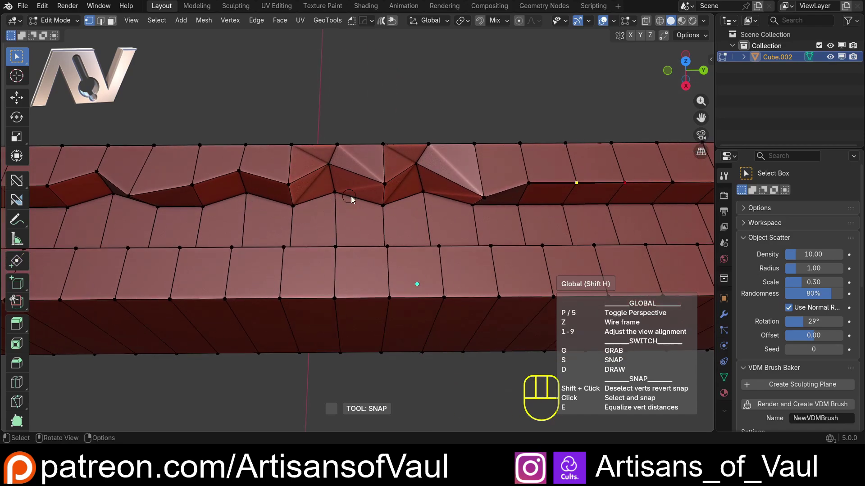
key(ctrl+z)
key(Escape)
middle_drag(471, 168, 528, 212)
Restart the Align Vertices Tool and pick a vertex to define the guide line.
key(q)
mouse_move(528, 212)
click(575, 268)
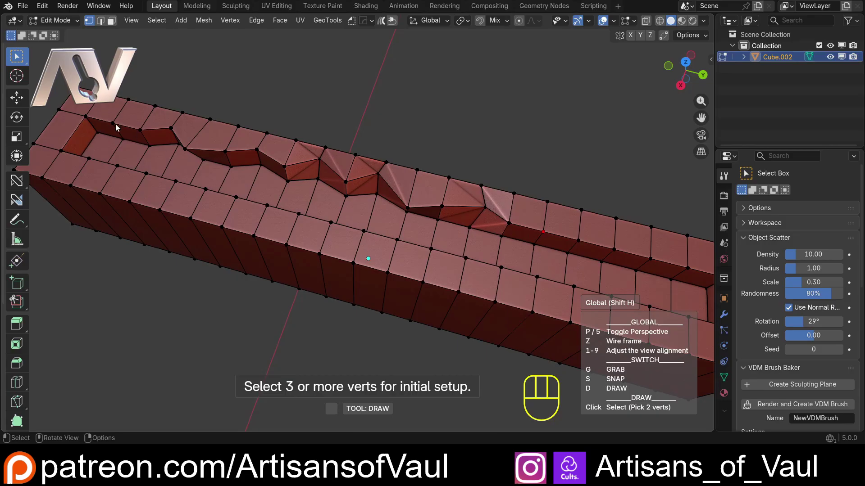
click(87, 117)
Snap two raised bumps flat onto the line, equalize their spacing, then cancel to restore the original vertices.
key(s)
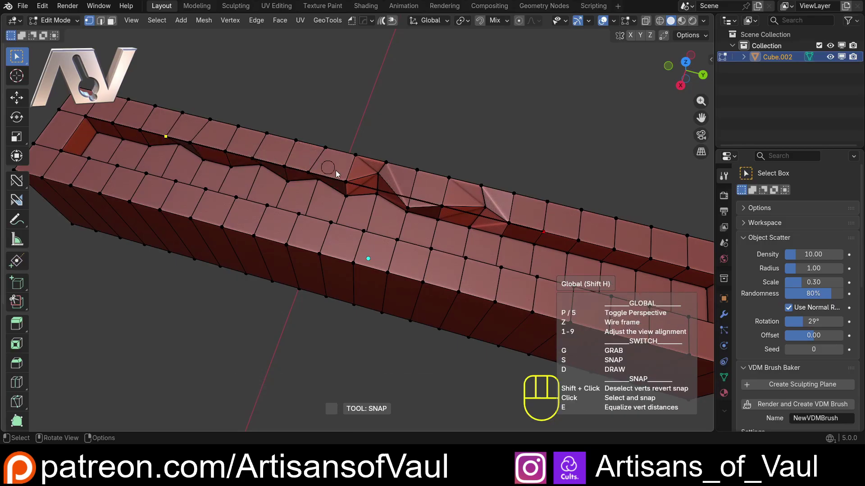
click(373, 178)
click(480, 204)
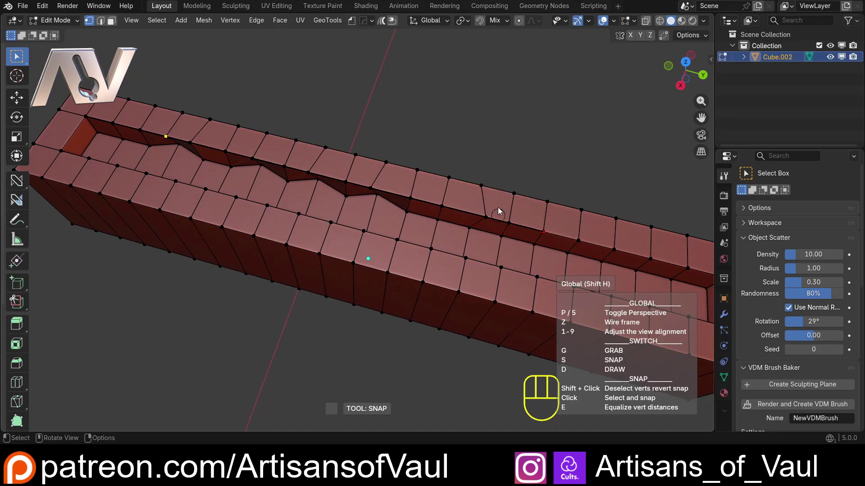
key(e)
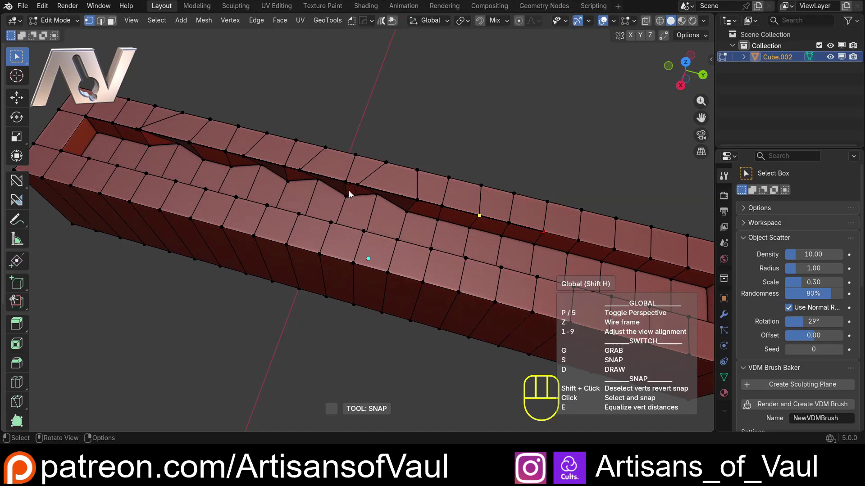
key(Escape)
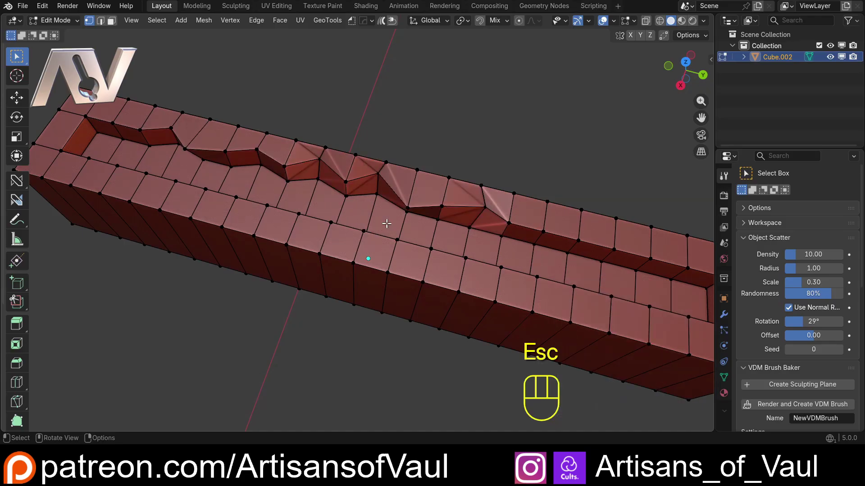
Launch Align Vertices from the Hard Ops menu and pick two wall-top vertices as the alignment line.
middle_drag(474, 227, 307, 195)
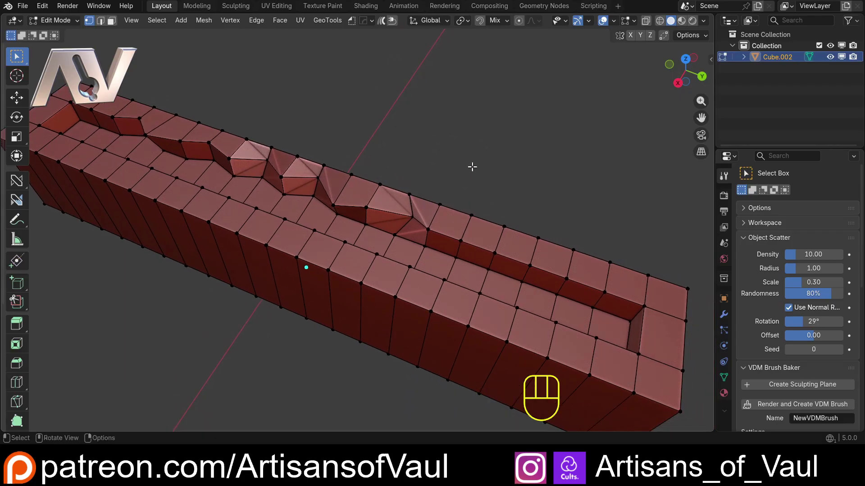
key(q)
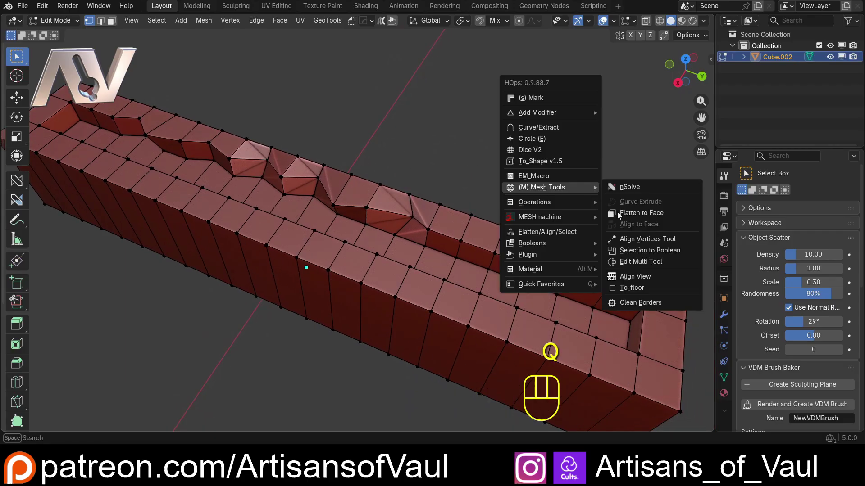
click(640, 239)
ctrl+middle_drag(394, 239, 501, 264)
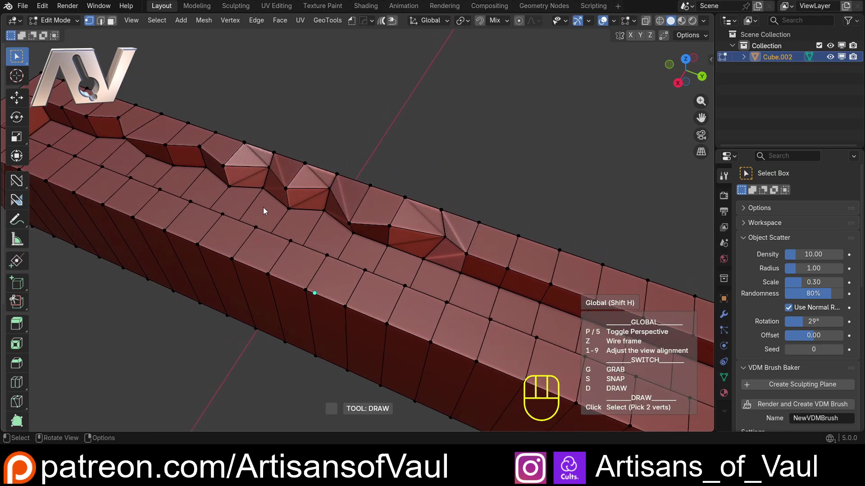
click(550, 285)
click(509, 268)
shift+middle_drag(520, 273, 433, 326)
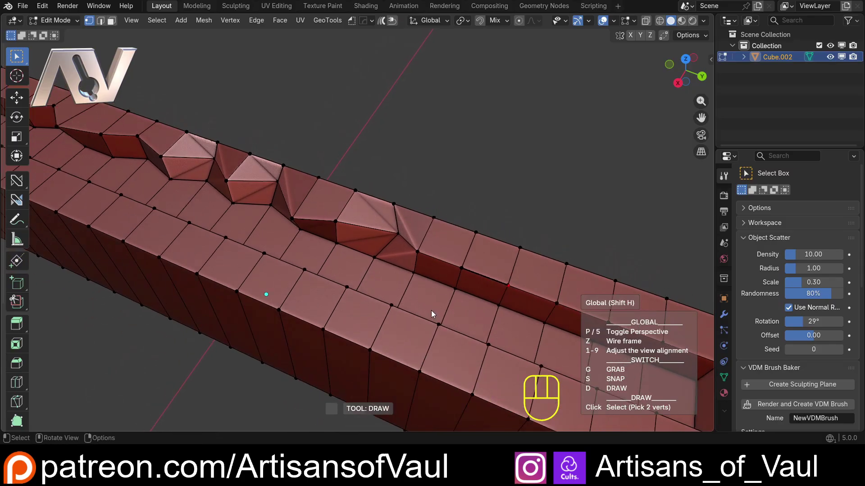
In snap mode, flatten the wedge notches and the raised pyramid bump onto the line.
key(s)
click(401, 234)
click(289, 198)
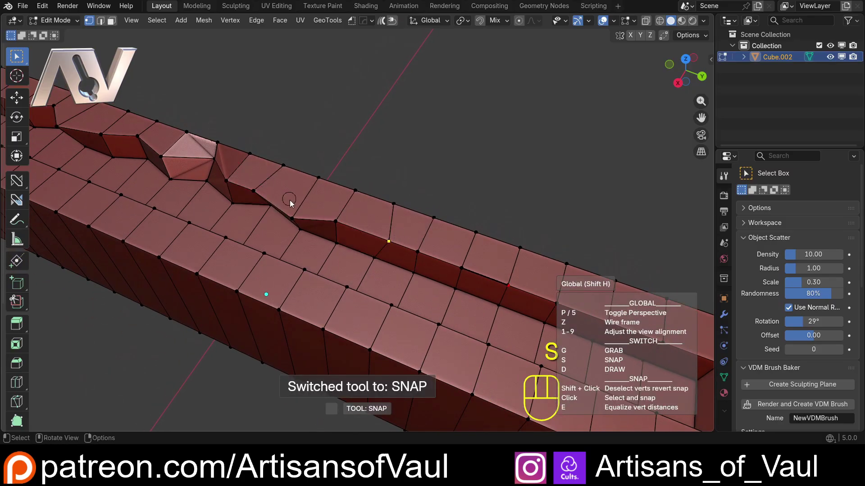
click(210, 161)
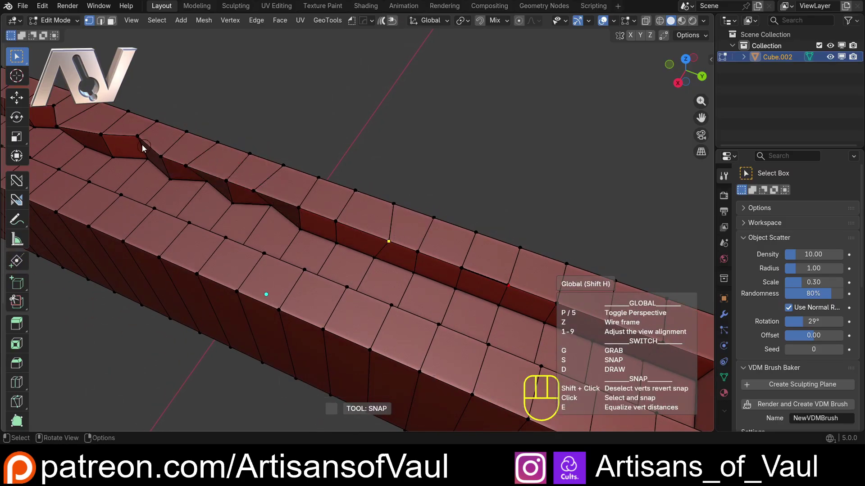
Brush across the remaining wall-top notches to snap them flat, then exit the alignment tool.
middle_drag(142, 144, 341, 200)
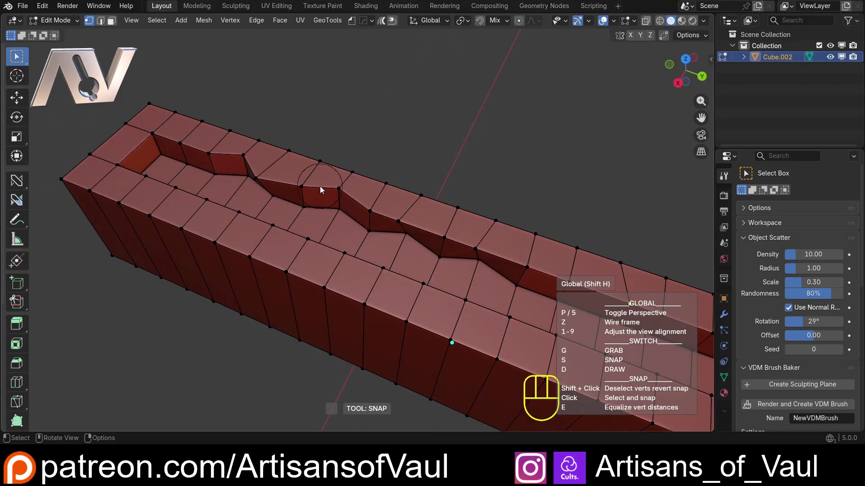
scroll(319, 188, up, 3)
scroll(319, 188, down, 2)
click(304, 194)
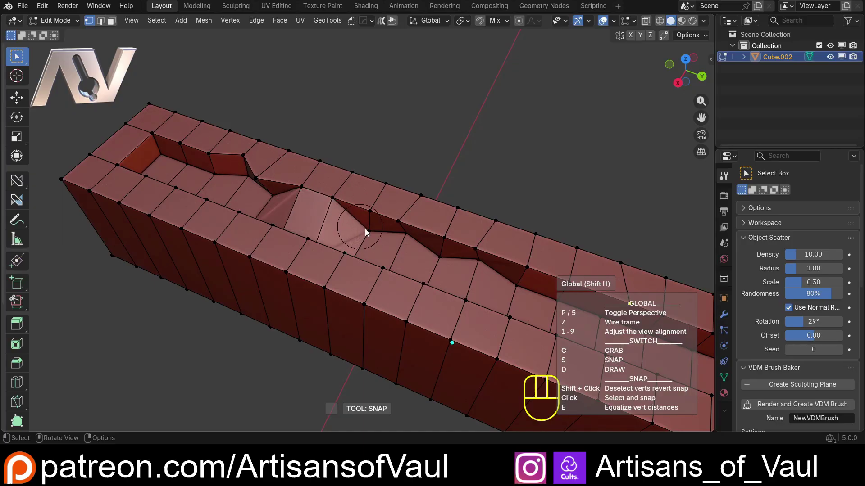
mouse_move(284, 188)
middle_down()
mouse_move(229, 174)
mouse_move(314, 183)
middle_up()
mouse_move(313, 183)
mouse_down()
mouse_move(387, 202)
mouse_move(685, 233)
mouse_up()
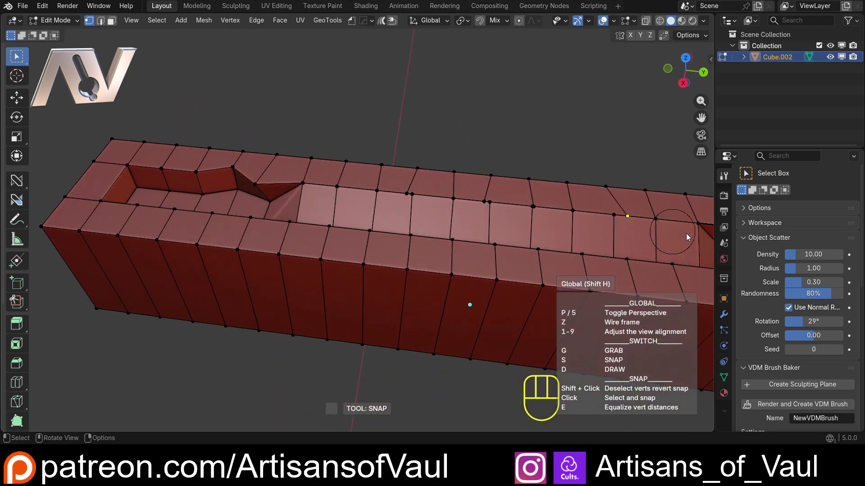
drag(311, 194, 177, 180)
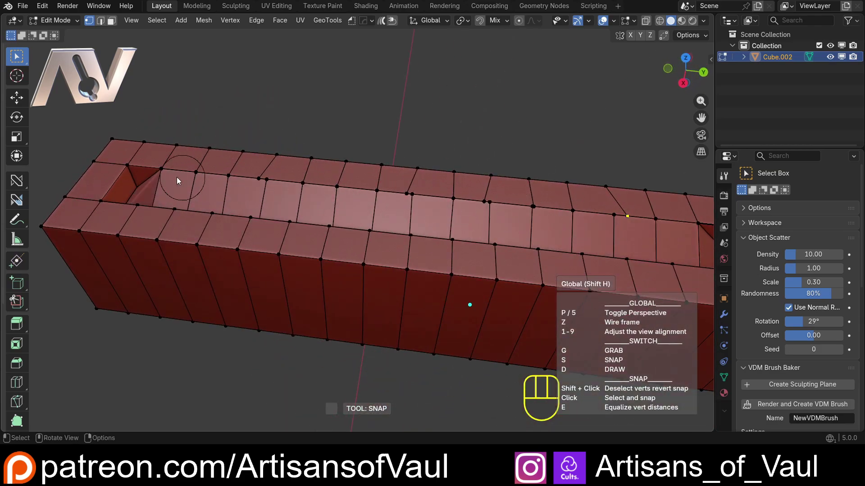
shift+middle_drag(202, 183, 480, 288)
key(Escape)
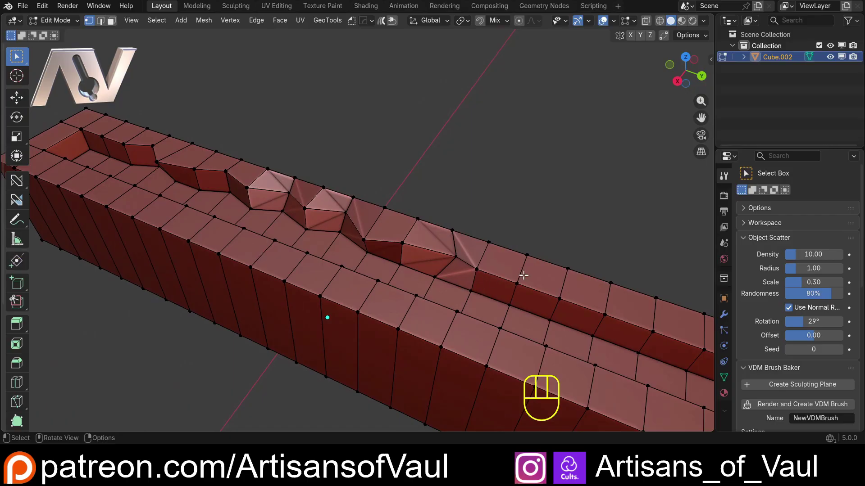
Relaunch Align Vertices in snap mode and snap the raised bump vertex flat into the top edge.
key(q)
mouse_move(534, 186)
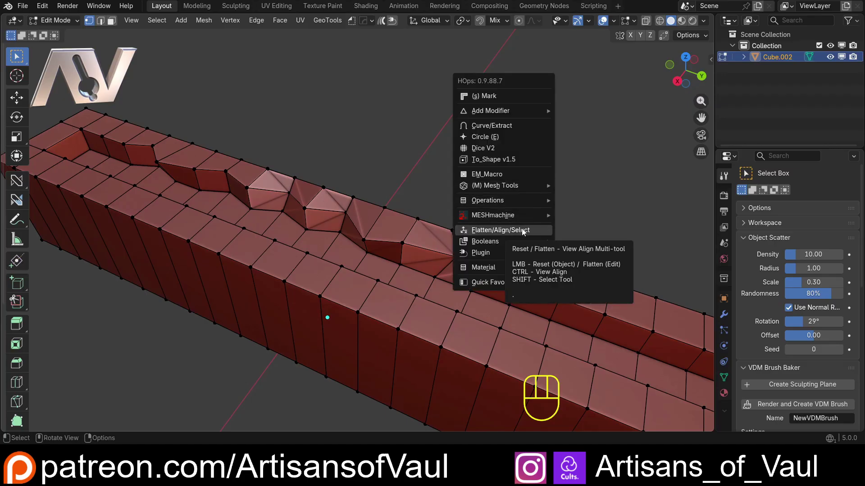
mouse_move(513, 258)
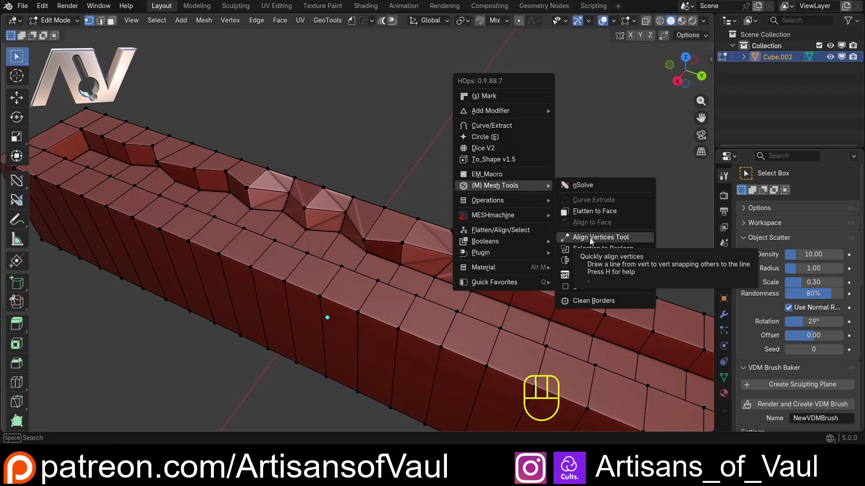
click(589, 238)
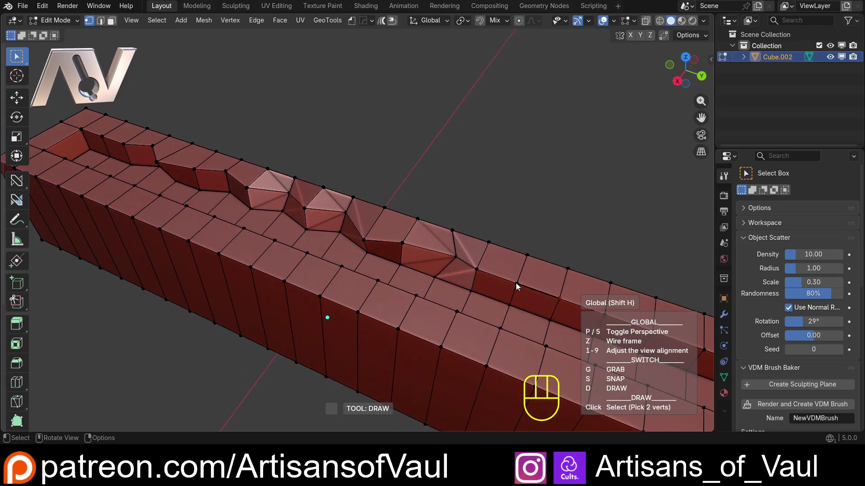
key(s)
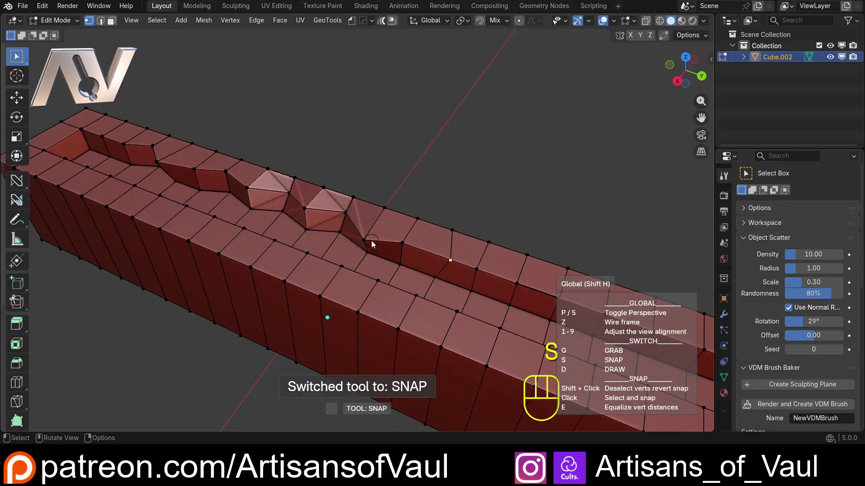
click(344, 215)
middle_drag(374, 245, 436, 248)
In grab mode, drag the aligned top-edge vertices and slide them along the wall.
key(g)
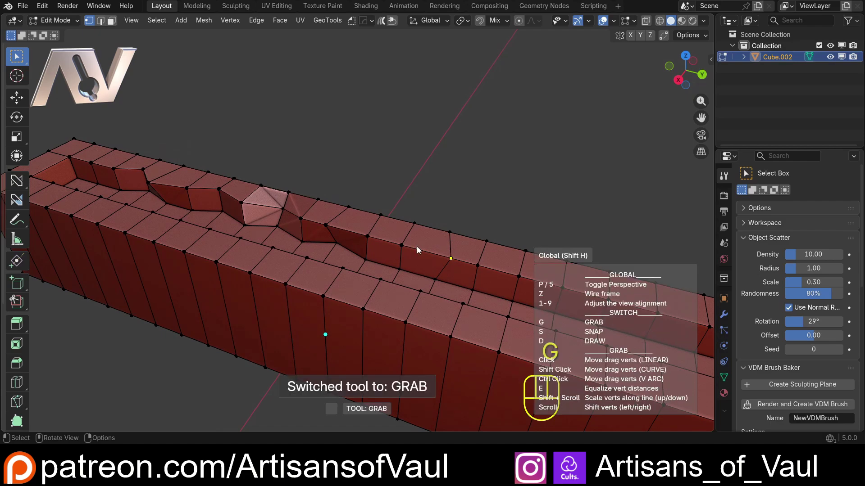
mouse_move(417, 247)
mouse_down()
mouse_move(426, 225)
mouse_move(514, 210)
mouse_move(534, 266)
mouse_move(529, 289)
mouse_move(515, 286)
mouse_move(529, 287)
mouse_up()
middle_drag(529, 288, 498, 282)
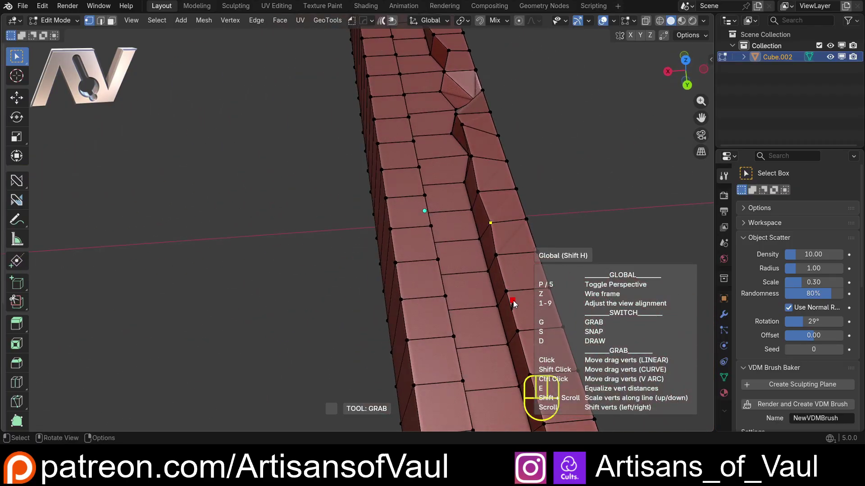
middle_drag(507, 281, 460, 215)
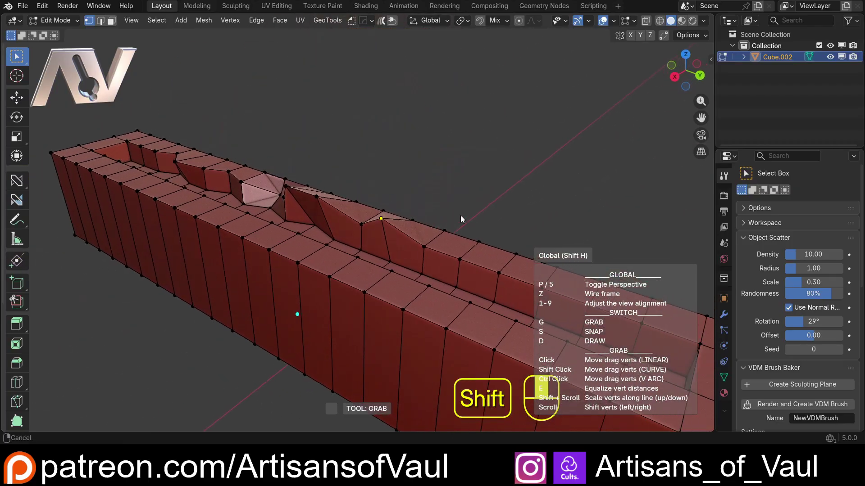
mouse_move(471, 264)
mouse_down()
mouse_move(486, 273)
mouse_move(479, 271)
mouse_up()
Keep nudging the notched vertices along the edge, scrolling to shift the row left and right.
middle_drag(479, 271, 460, 272)
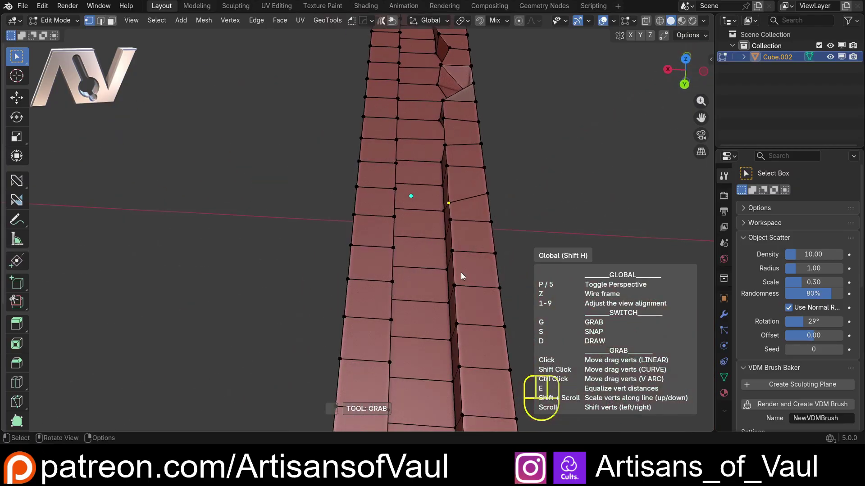
mouse_move(460, 272)
mouse_down()
mouse_move(476, 272)
mouse_move(455, 275)
mouse_up()
middle_drag(455, 275, 535, 241)
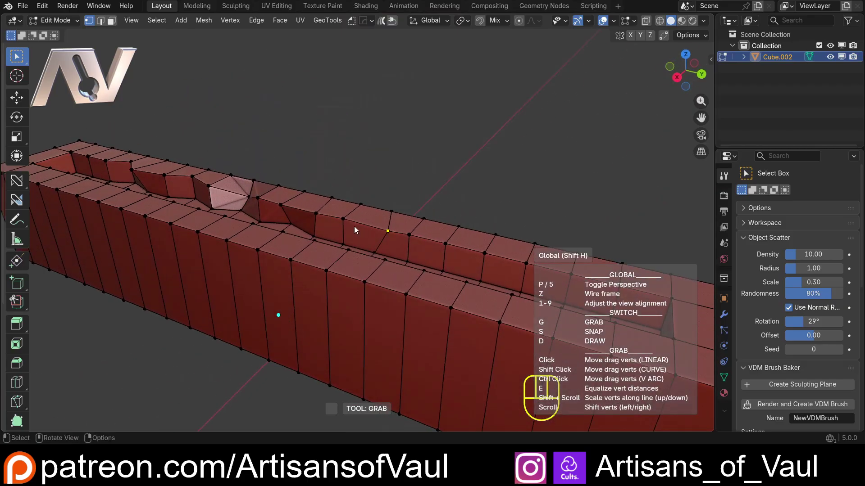
middle_drag(354, 226, 465, 233)
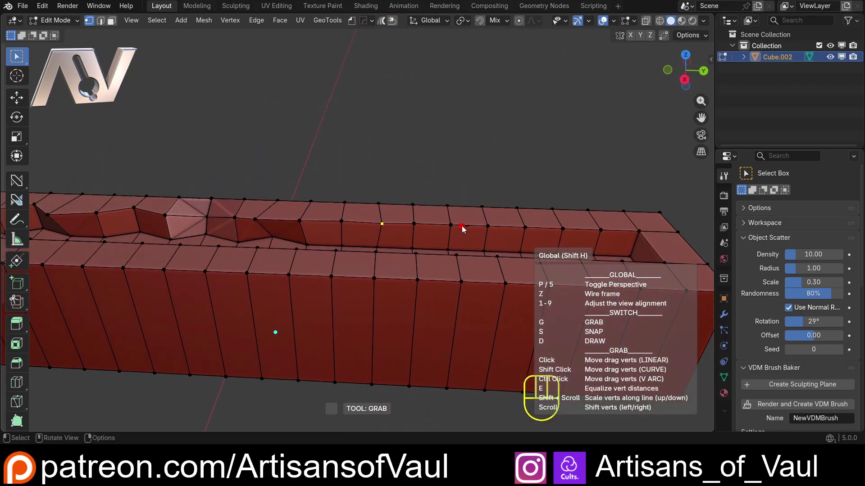
middle_drag(461, 225, 434, 251)
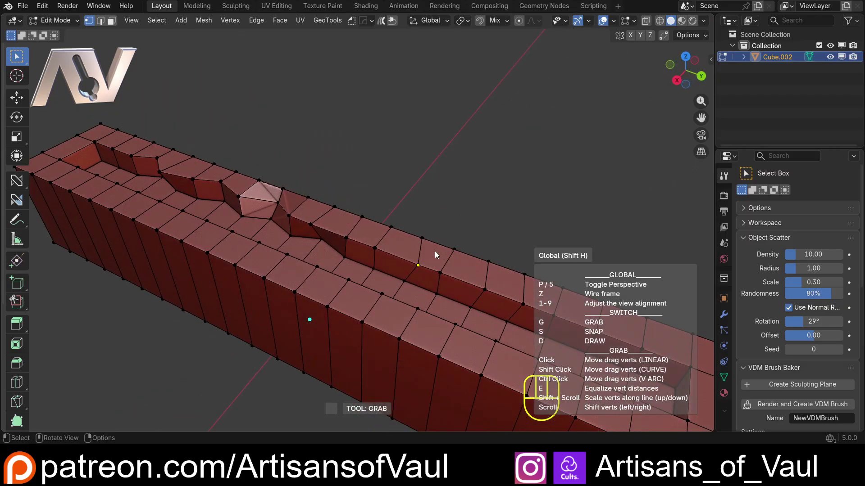
scroll(434, 250, down, 5)
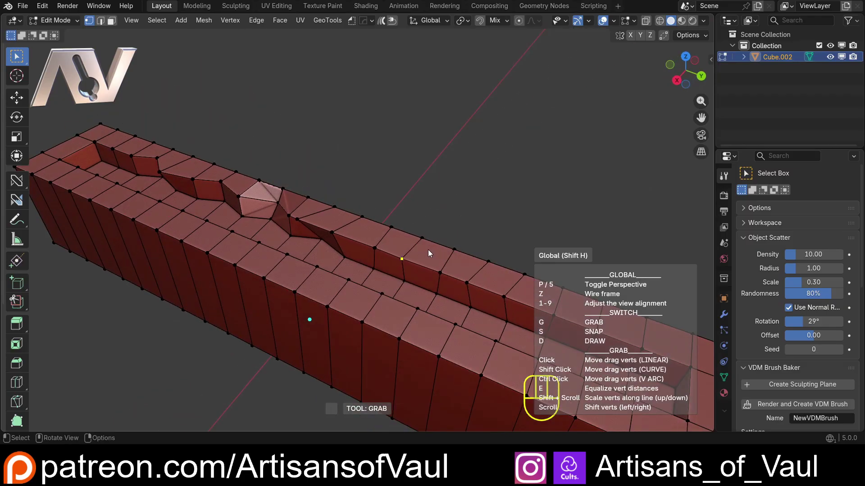
scroll(428, 250, up, 3)
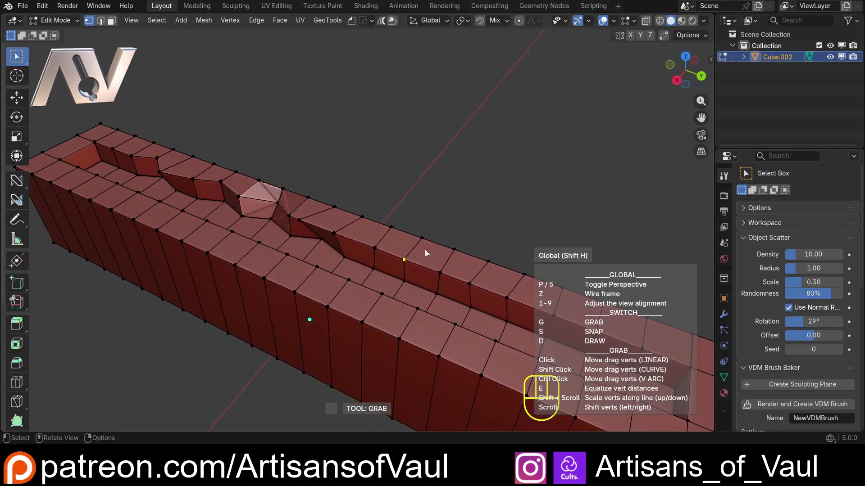
scroll(425, 251, down, 1)
scroll(421, 250, up, 3)
Finish the grab operation and close the Align Vertices tool.
click(420, 249)
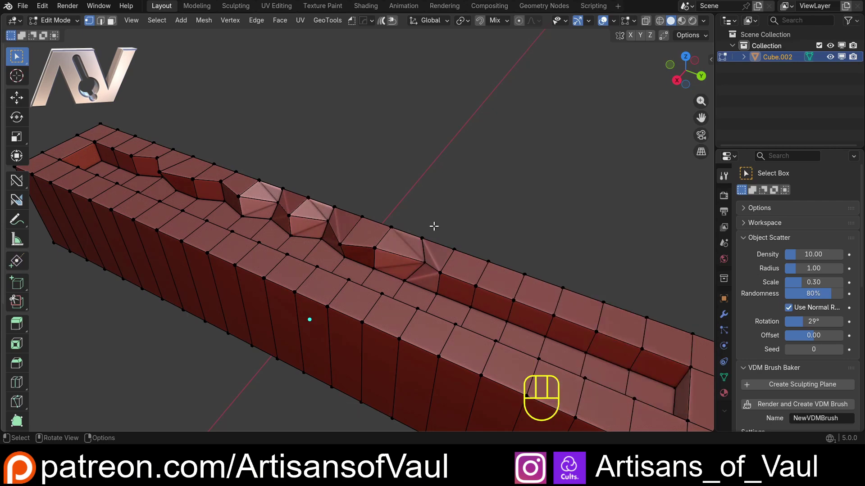